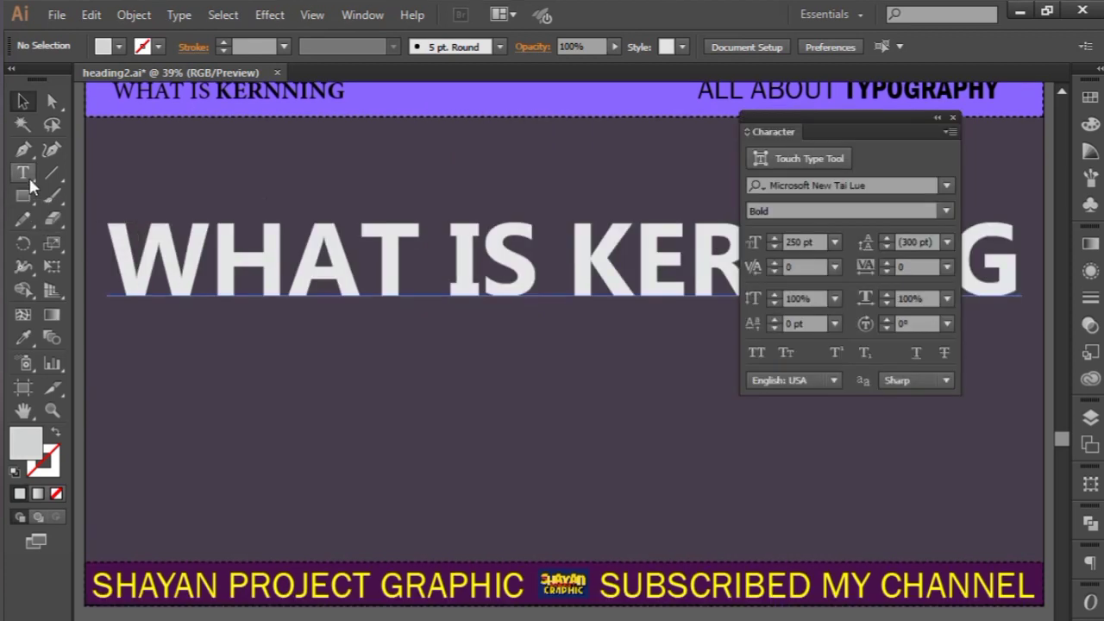
Add the word "test" as point text below the centre of the WHAT IS KERNING heading
left_click(26, 174)
left_click(468, 446)
type("te")
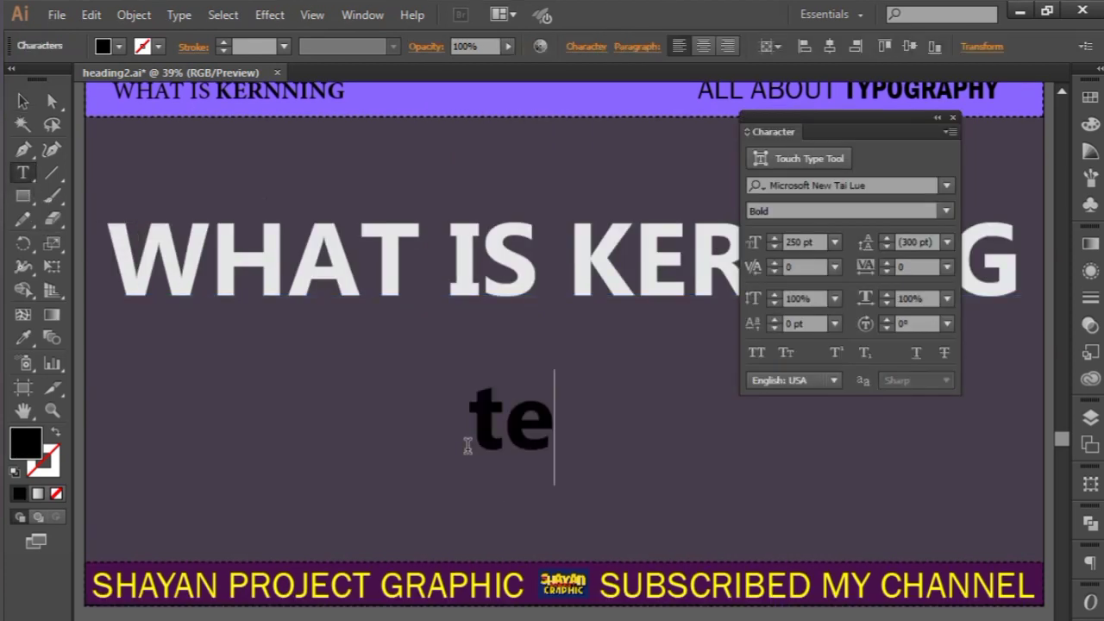
type("st")
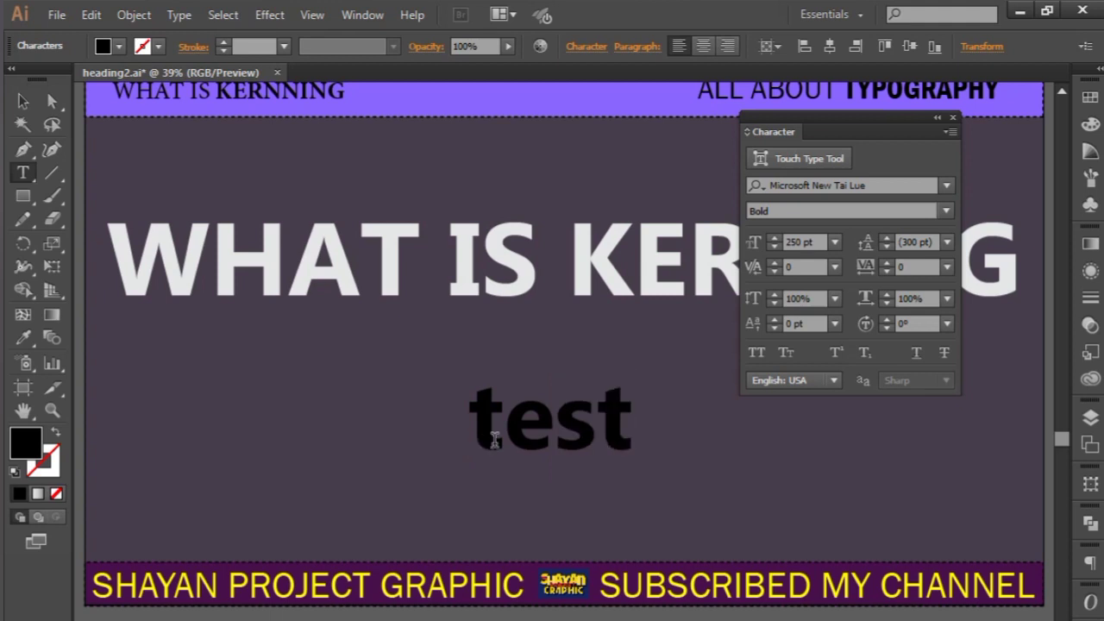
Apply All Caps to only the first letter of the word "test"
left_click_drag(502, 441, 463, 439)
left_click(757, 352)
left_click(24, 101)
left_click(279, 449)
Fill the Test text with the light grey swatch and shift it slightly up and to the left
left_click_drag(586, 444, 569, 444)
left_click(1090, 97)
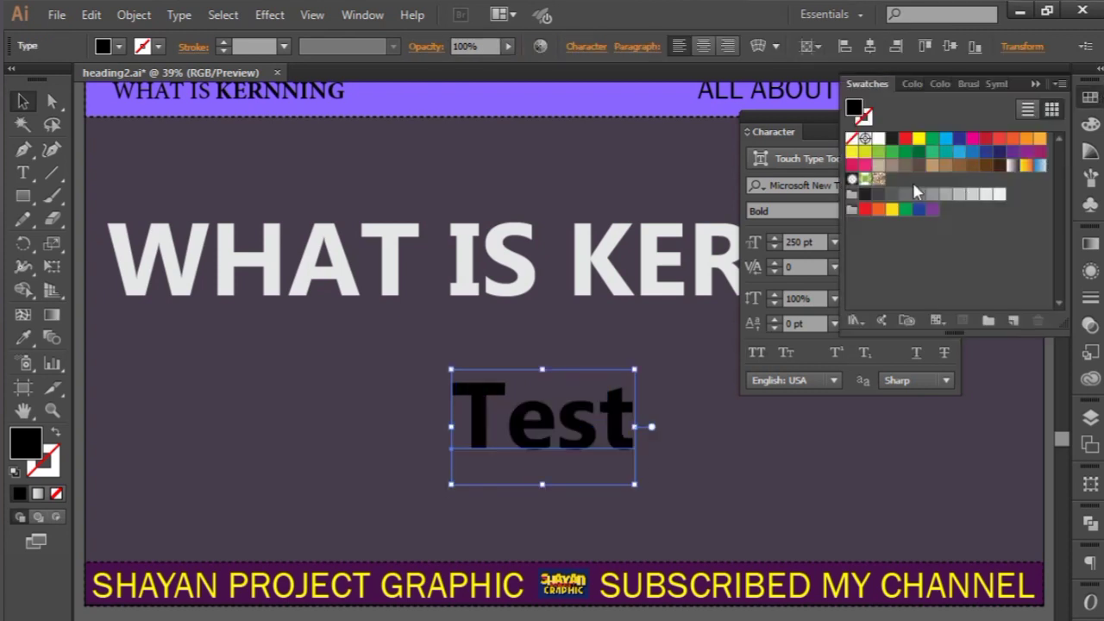
left_click(985, 196)
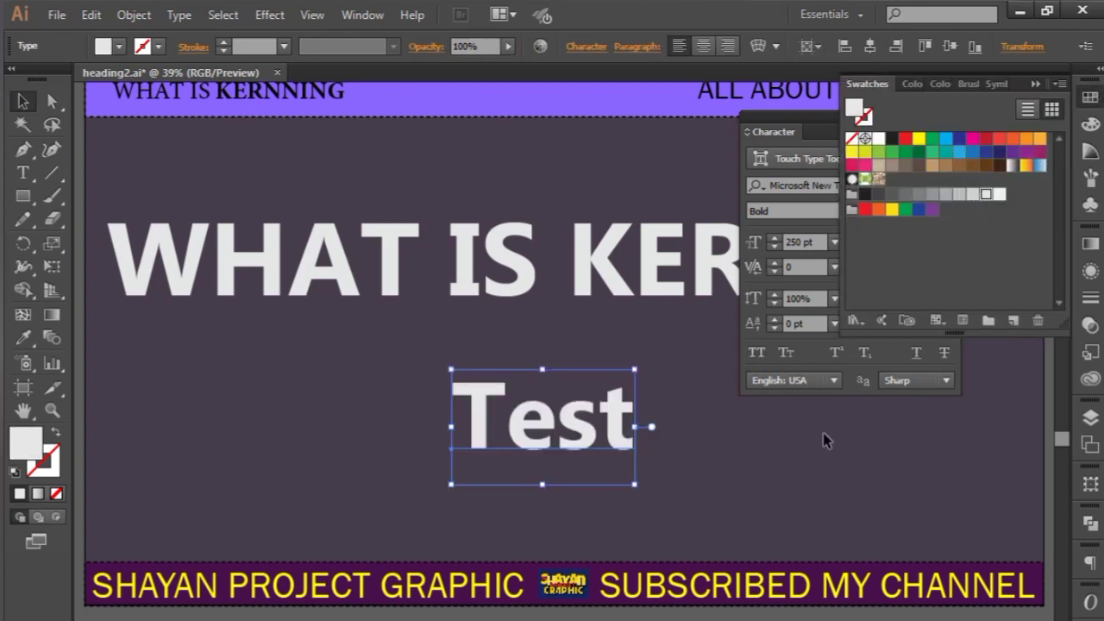
left_click(774, 466)
left_click_drag(622, 448, 565, 437)
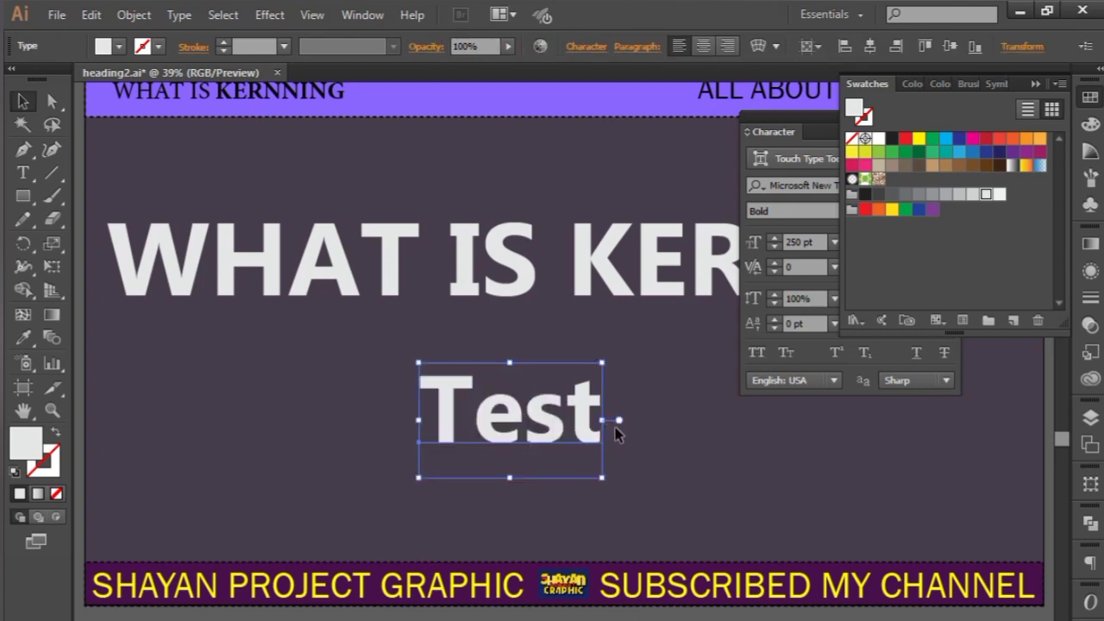
left_click(635, 427)
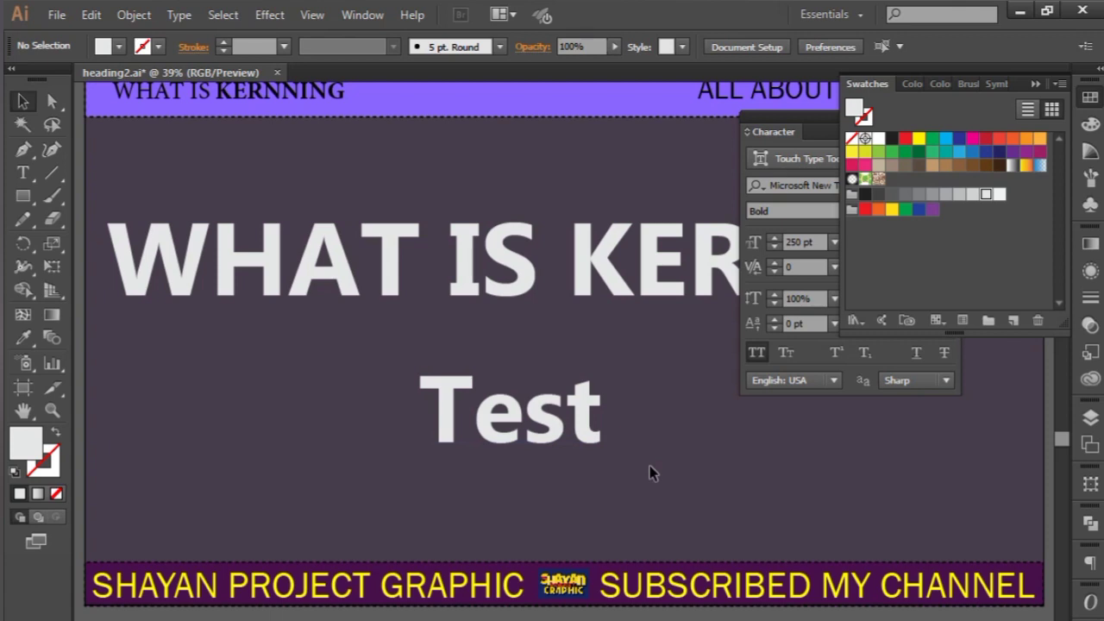
left_click(1040, 79)
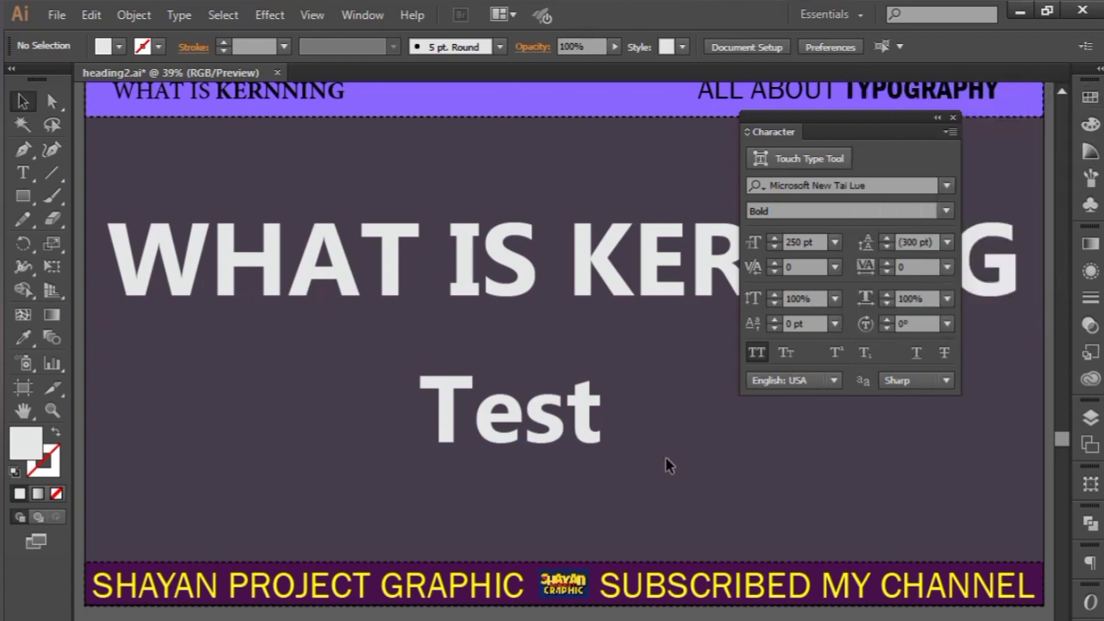
Reduce the character settings to the basic options and look through the kerning presets for the Test text
left_click(553, 440)
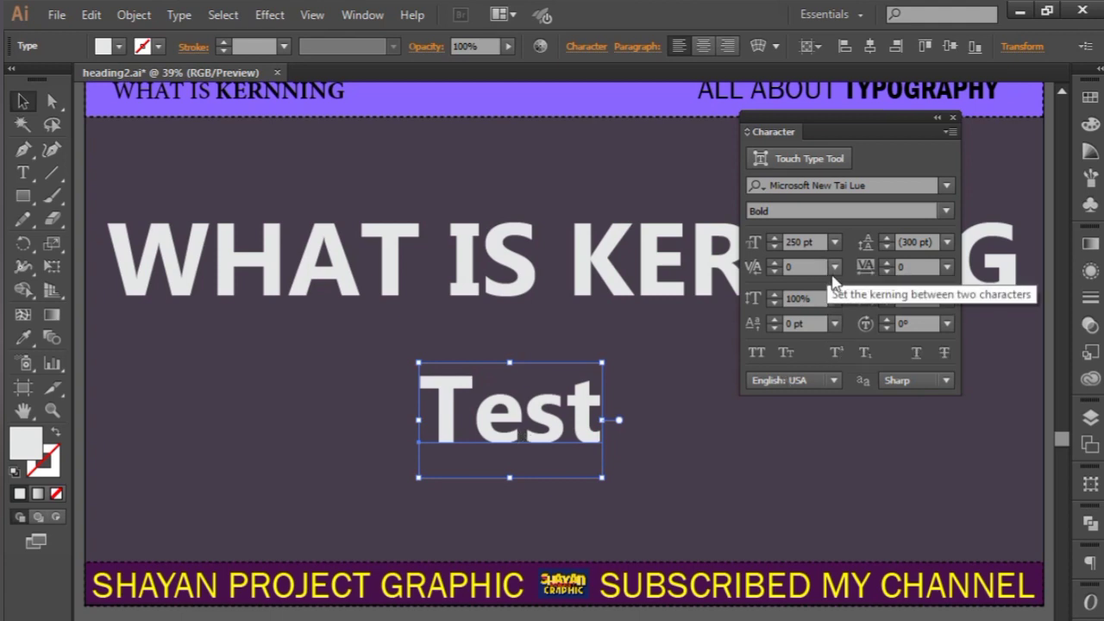
left_click(951, 132)
left_click(742, 138)
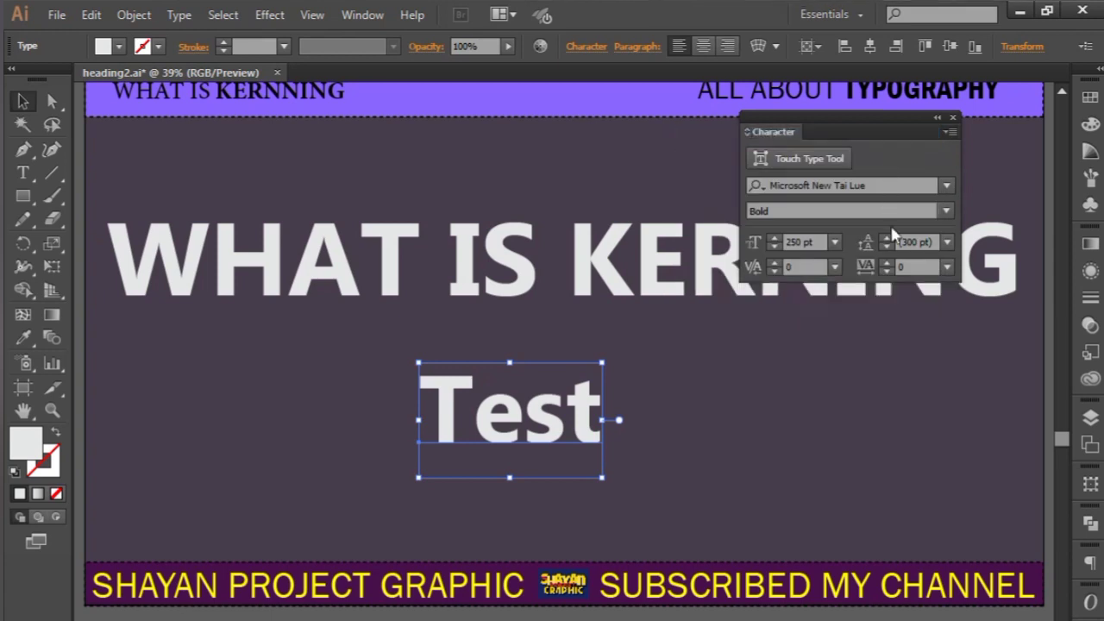
left_click(834, 267)
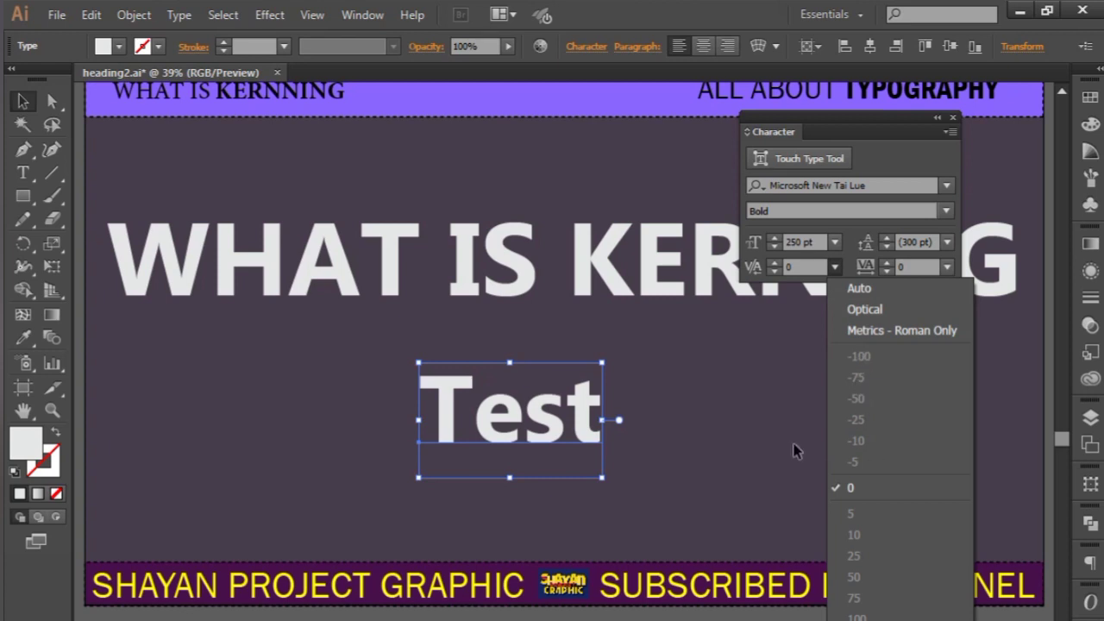
left_click(759, 330)
left_click(762, 320)
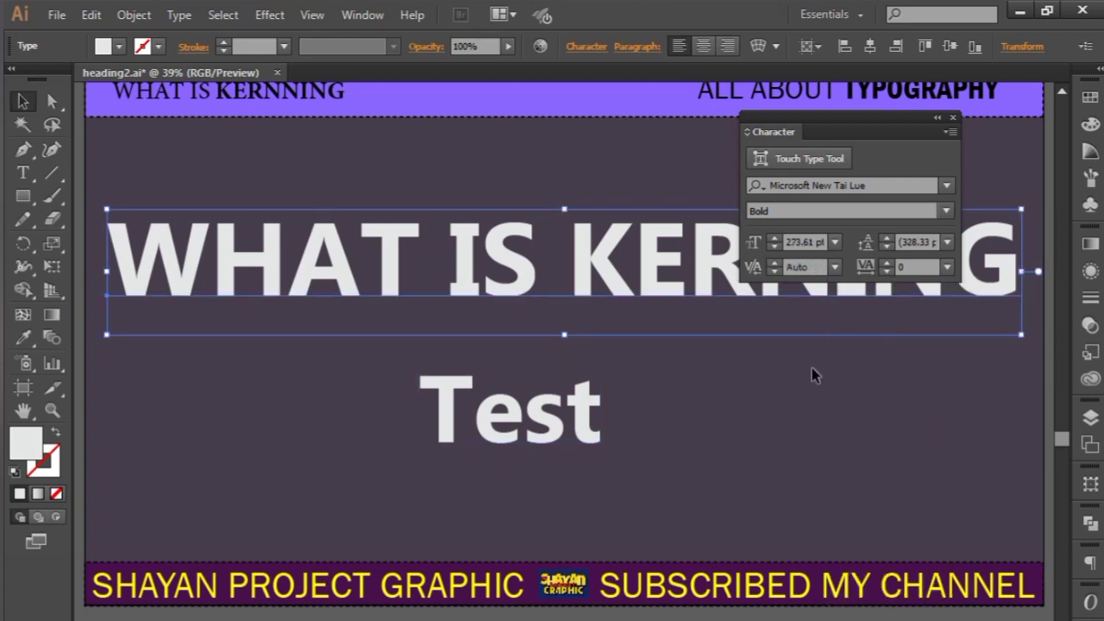
left_click(684, 454)
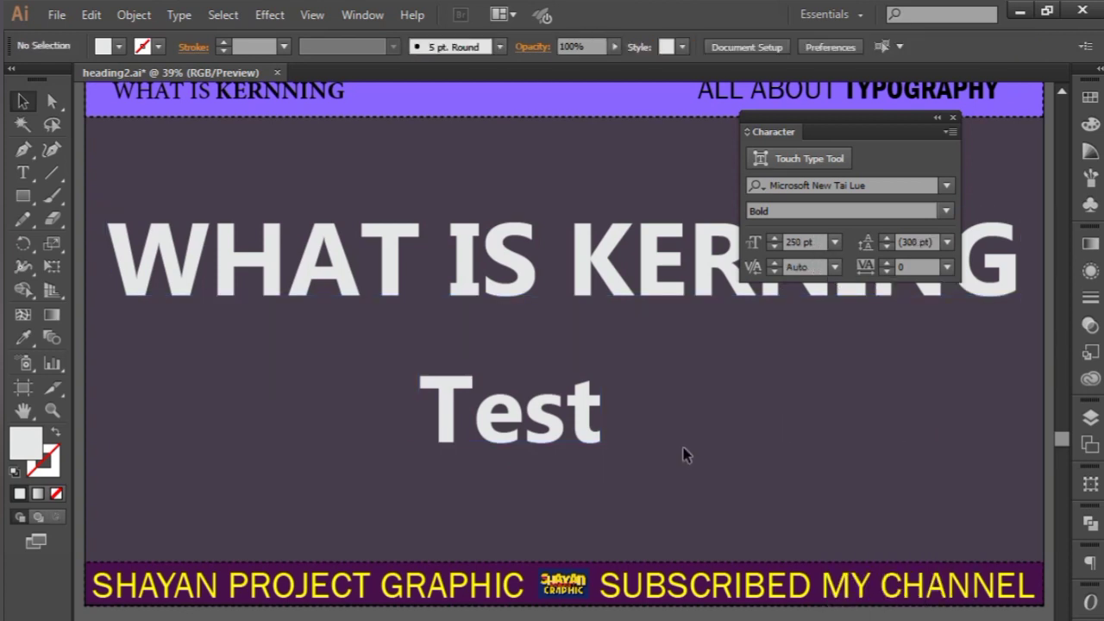
Set the kerning between the T and e of Test to -5
left_click(35, 178)
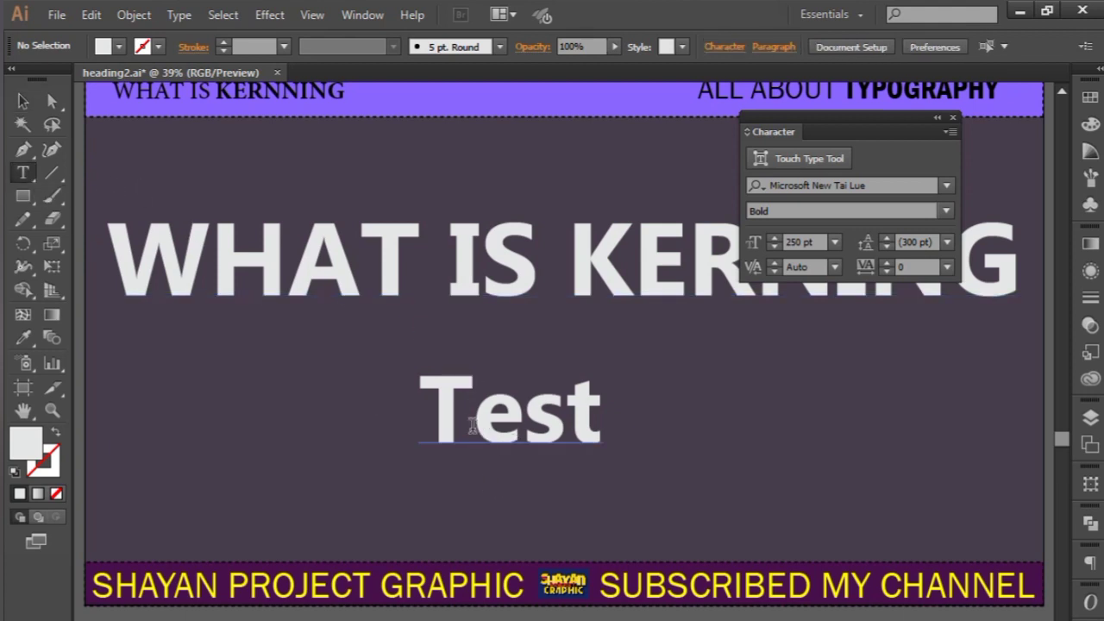
left_click(473, 426)
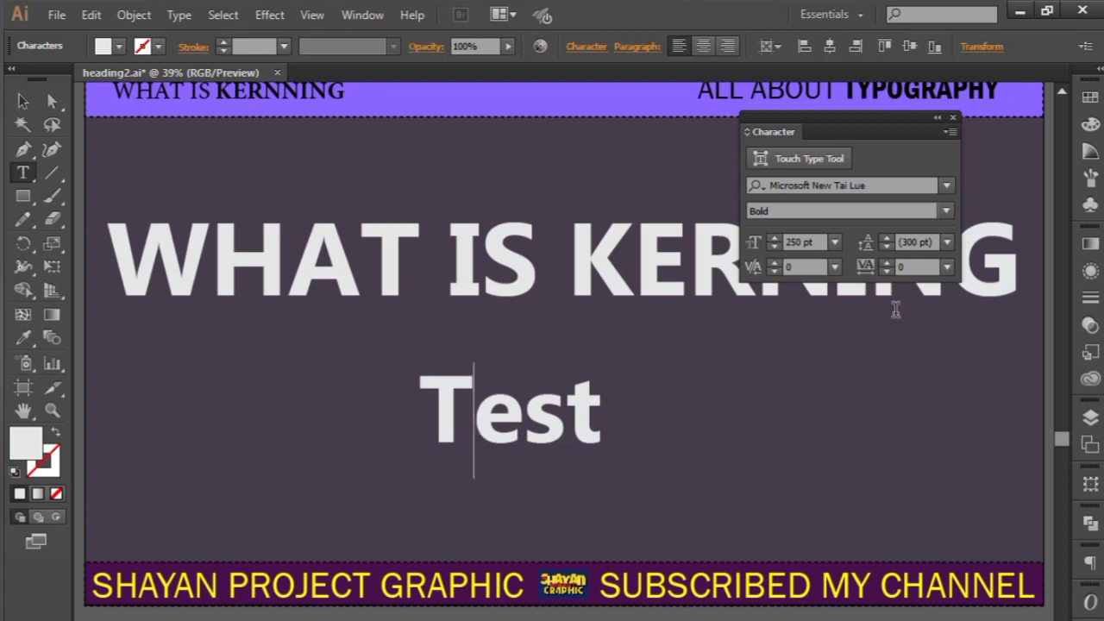
left_click(834, 268)
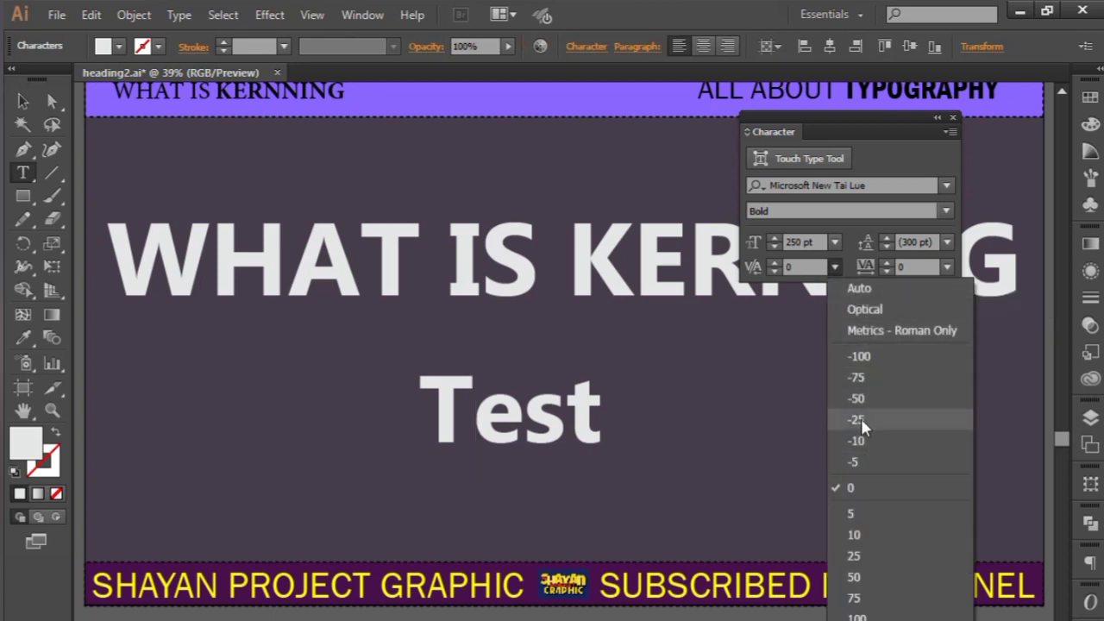
left_click(861, 462)
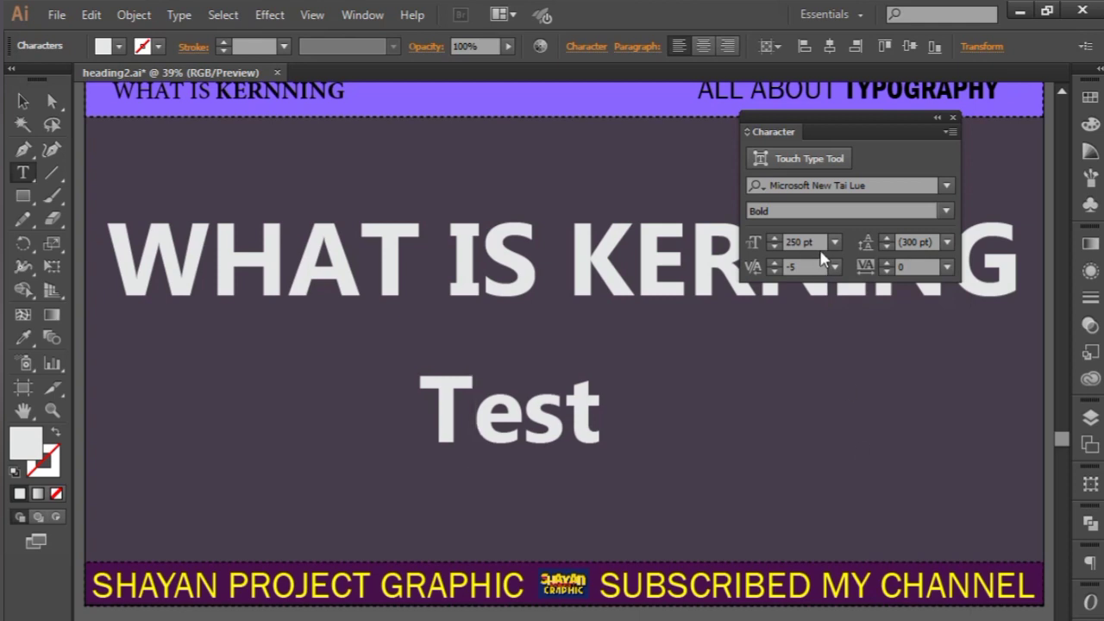
Widen the kerning between the T and e of Test to 25
left_click(833, 268)
left_click(863, 555)
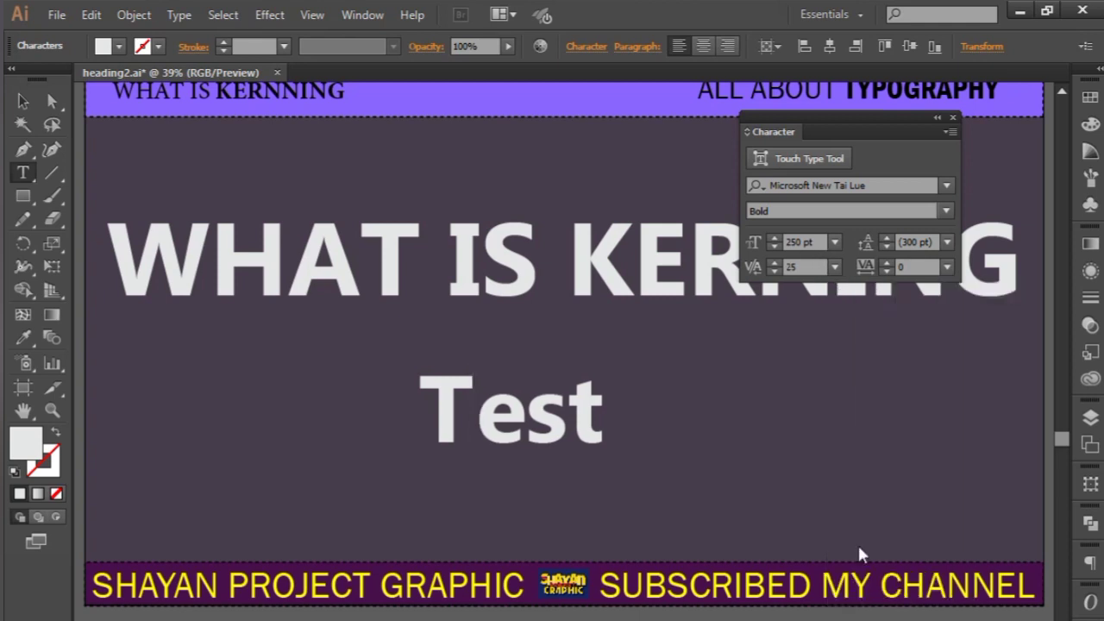
left_click(835, 267)
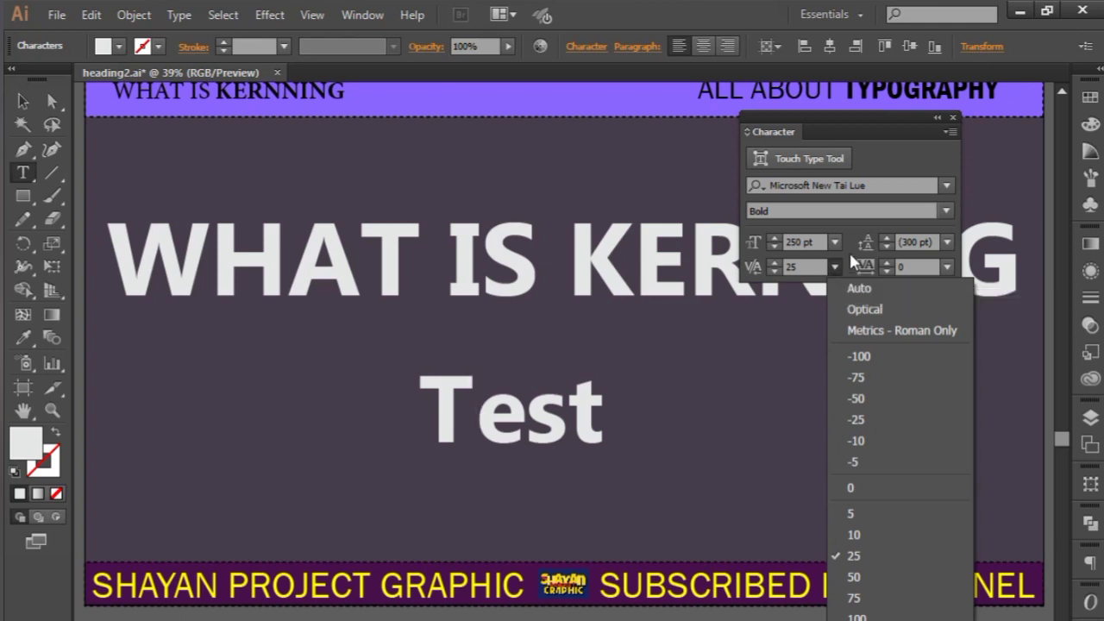
left_click(806, 267)
key("End")
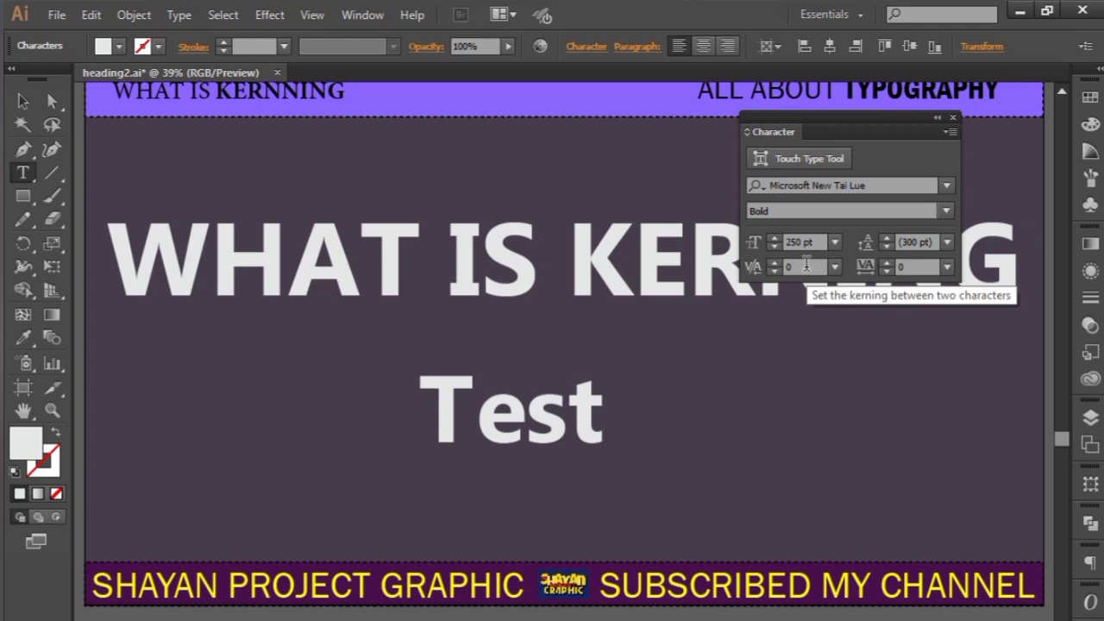
Tighten the kerning between the T and e of Test step by step to -121
left_click(464, 423)
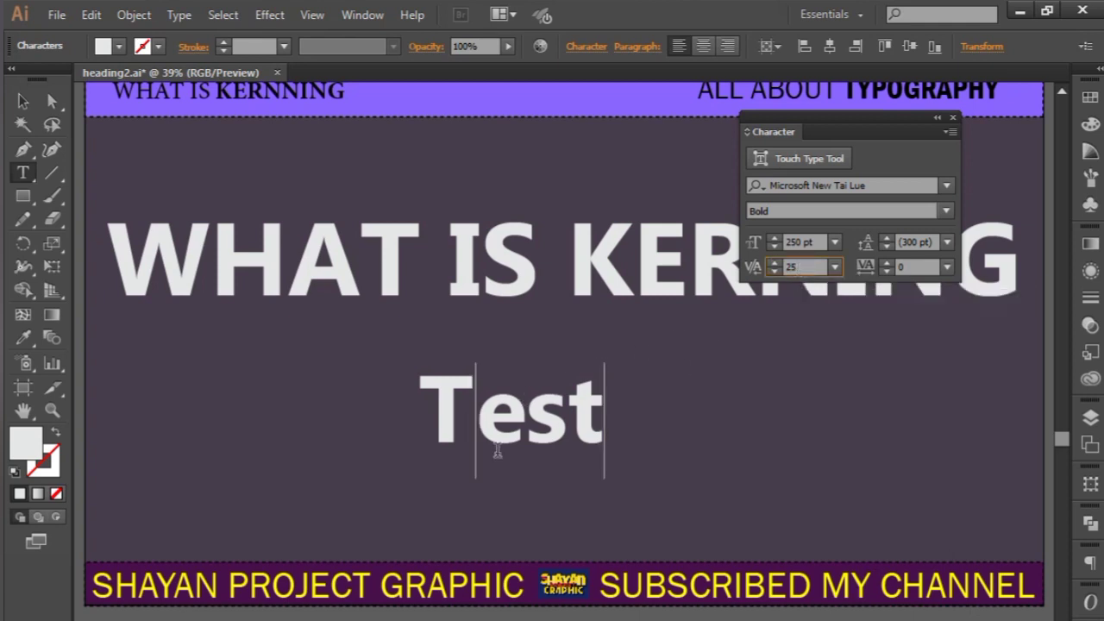
key("Down")
key("Down")
key("Down")
key("Down")
key("shift+Down")
key("shift+Down")
key("shift+Down")
key("shift+Down")
key("shift+Down")
key("shift+Down")
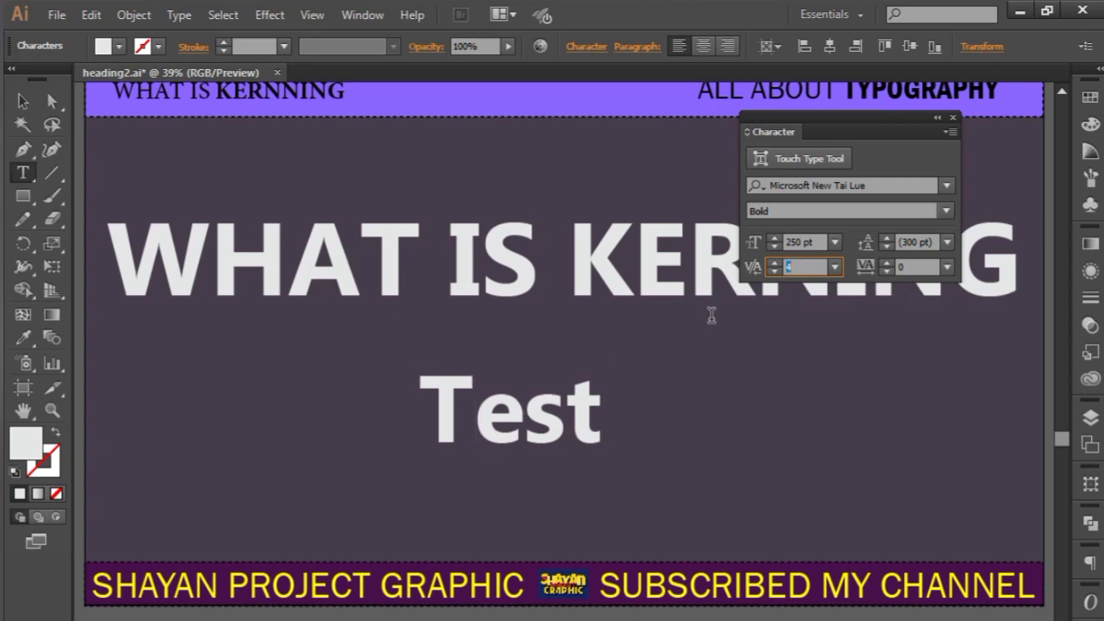
key("shift+Down")
key("shift+Down")
key("shift+Down")
key("shift+Down")
key("shift+Down")
key("shift+Down")
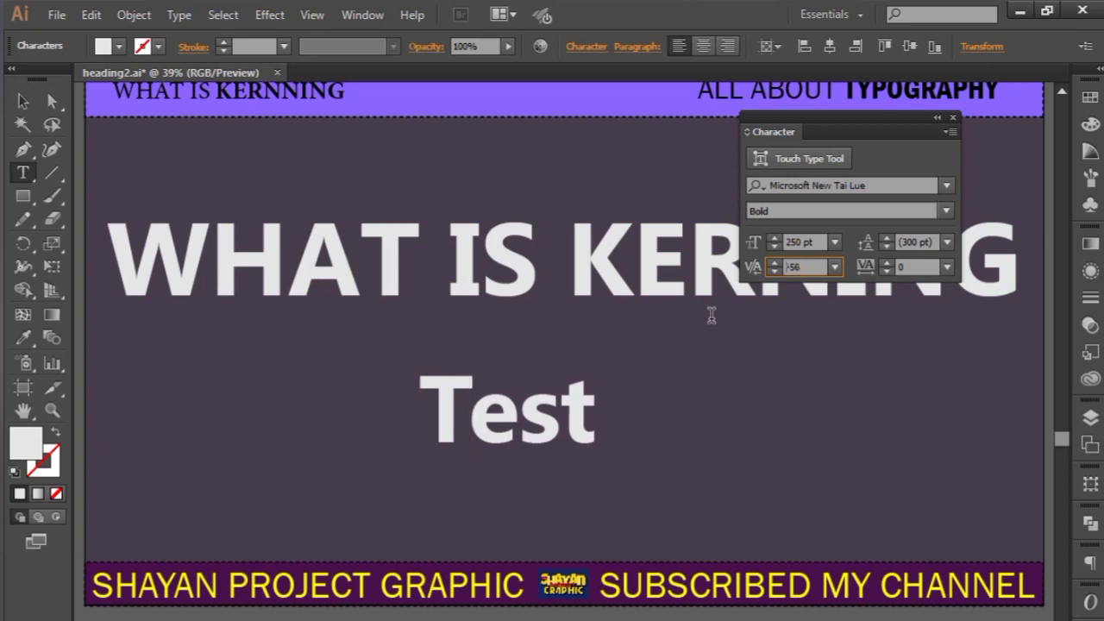
key("shift+Down")
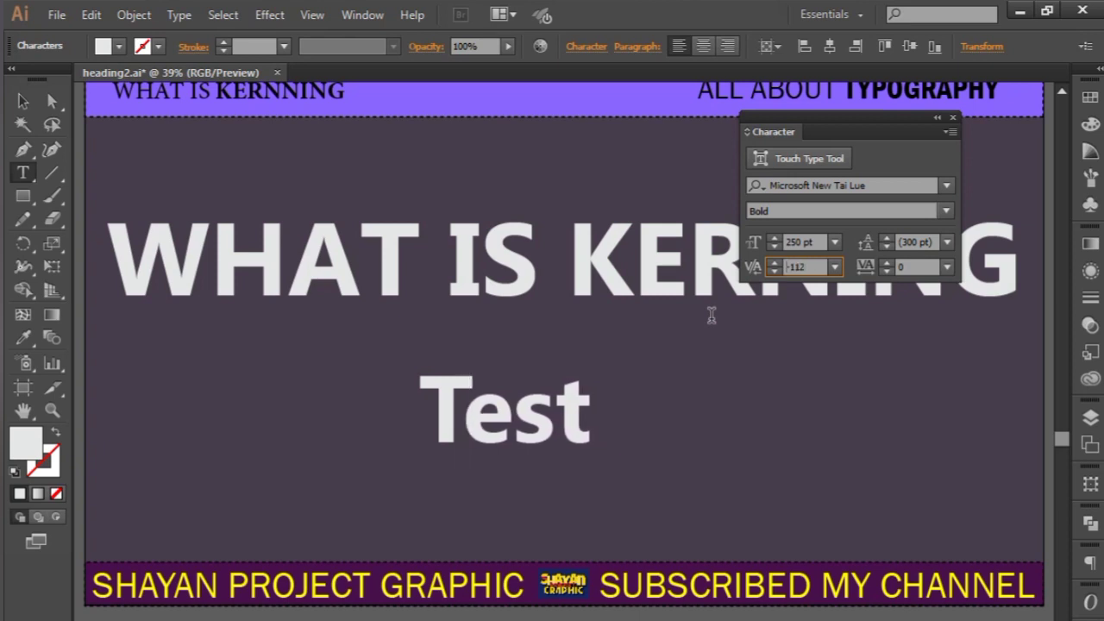
key("Down")
key("Down")
key("Down")
key("Down")
key("Down")
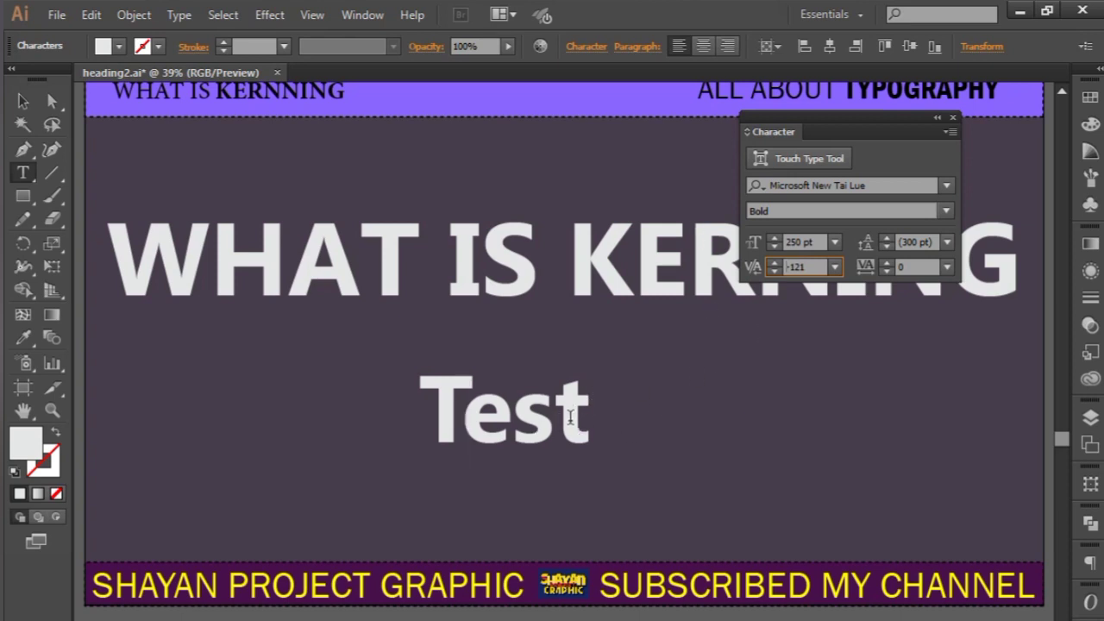
Loosen the kerning between the T and e of Test gradually to -99
key("Up")
key("Up")
key("Up")
key("Up")
key("Up")
key("Up")
key("Up")
key("Up")
key("Up")
key("Up")
key("Up")
key("Up")
key("Up")
key("Up")
key("Up")
key("Up")
key("Up")
key("Up")
key("Up")
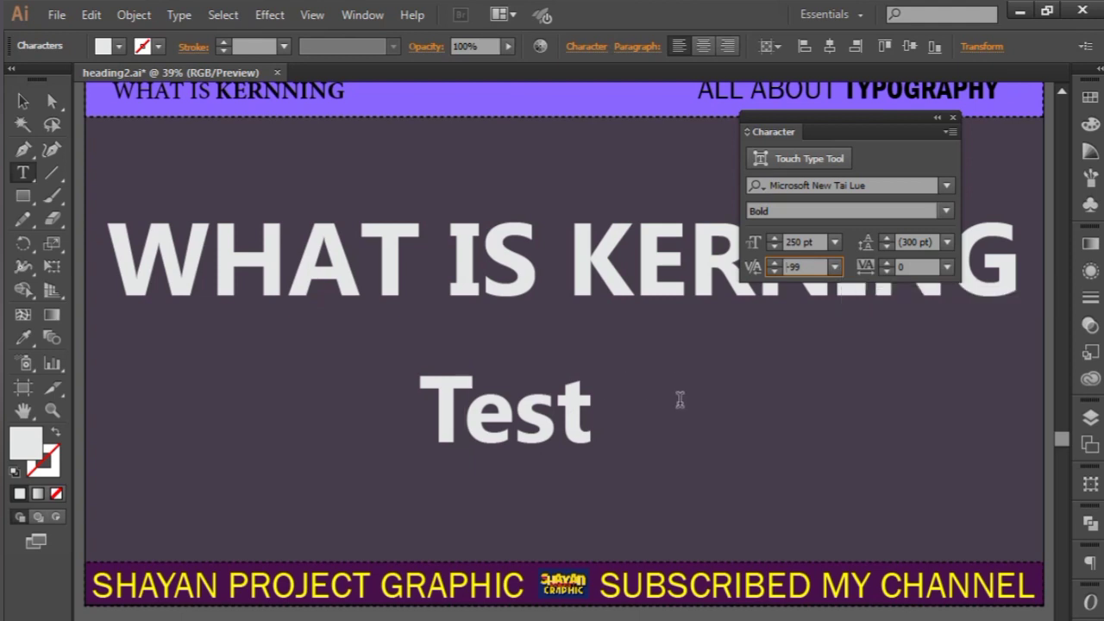
Reset the kerning between the T and e to 0 and finish editing the text
left_click(836, 266)
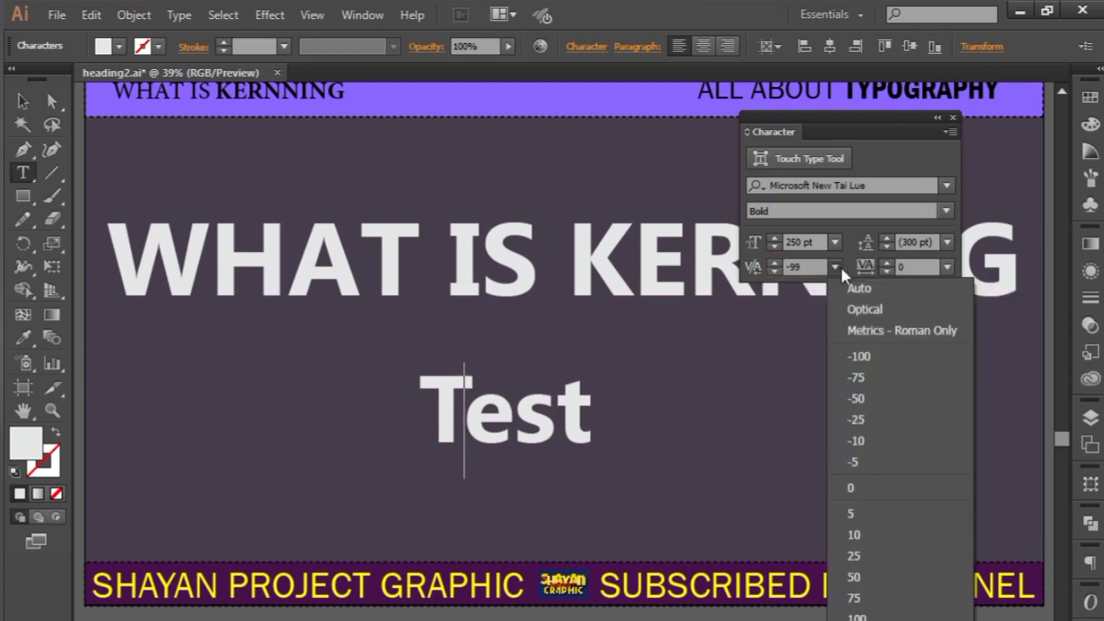
left_click(900, 488)
key("Escape")
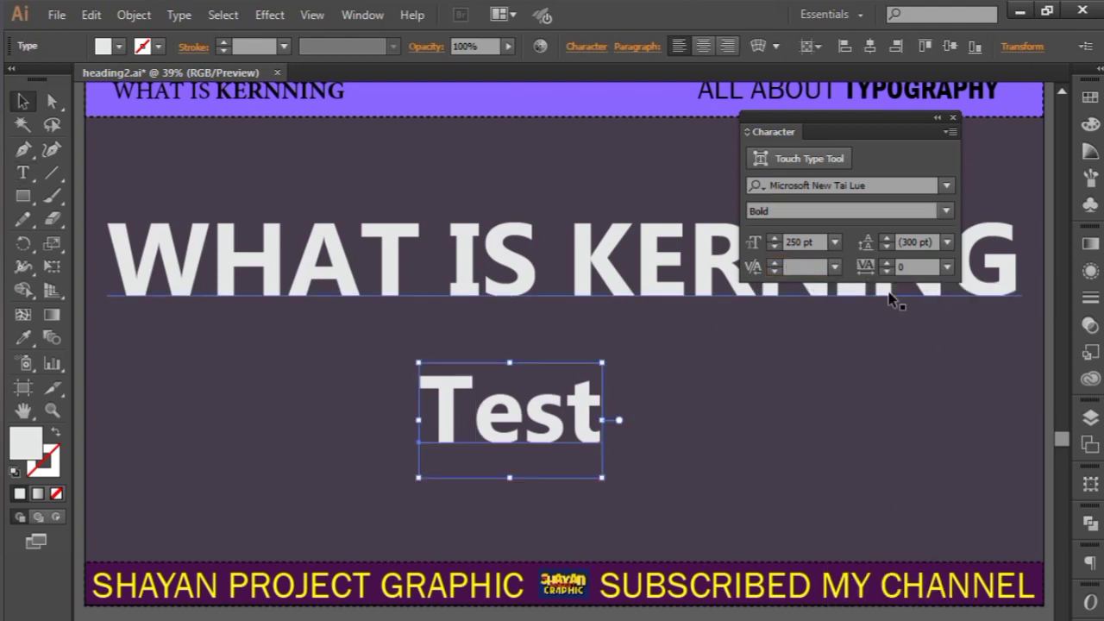
Apply Auto kerning to the whole Test text object
left_click(836, 267)
left_click(854, 288)
key("XF86AudioMute")
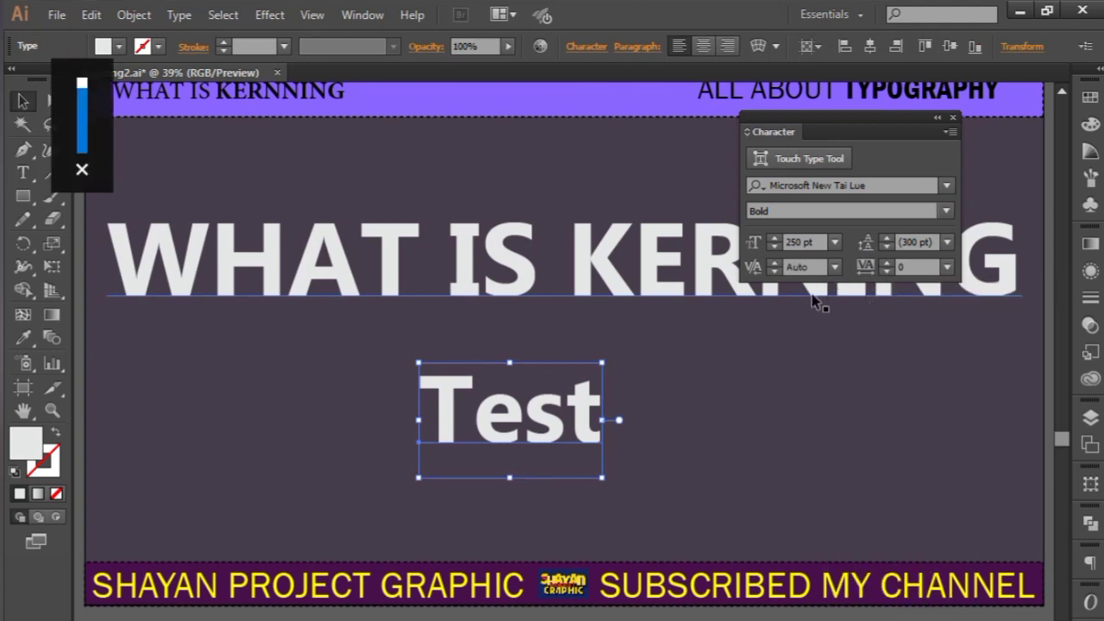
Apply Optical kerning to the whole Test text object and deselect it
left_click(836, 266)
left_click(850, 305)
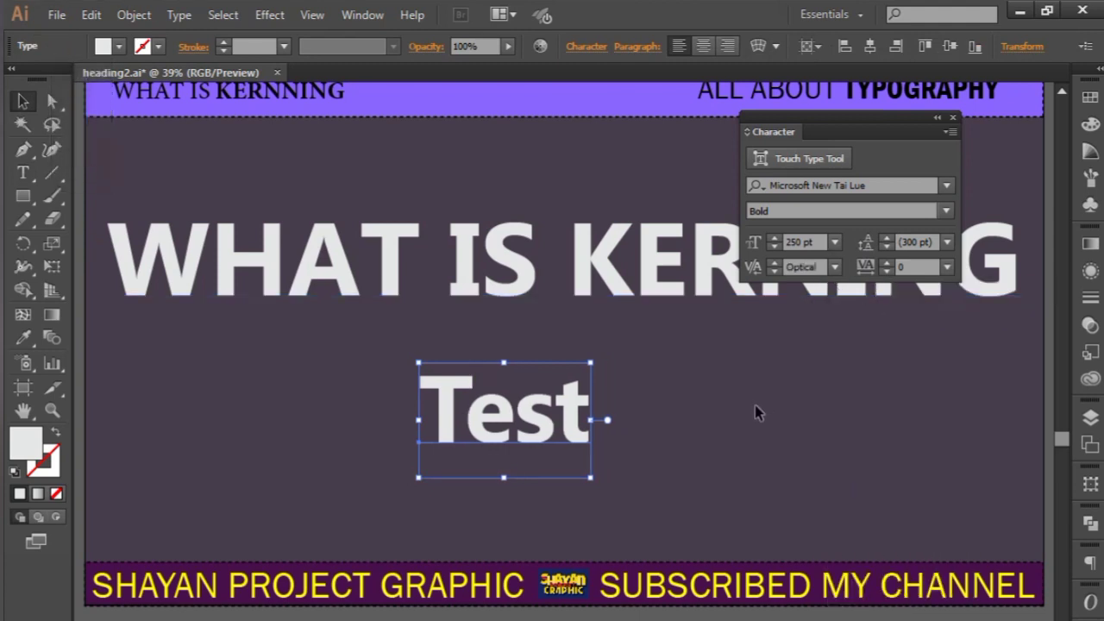
left_click(757, 411)
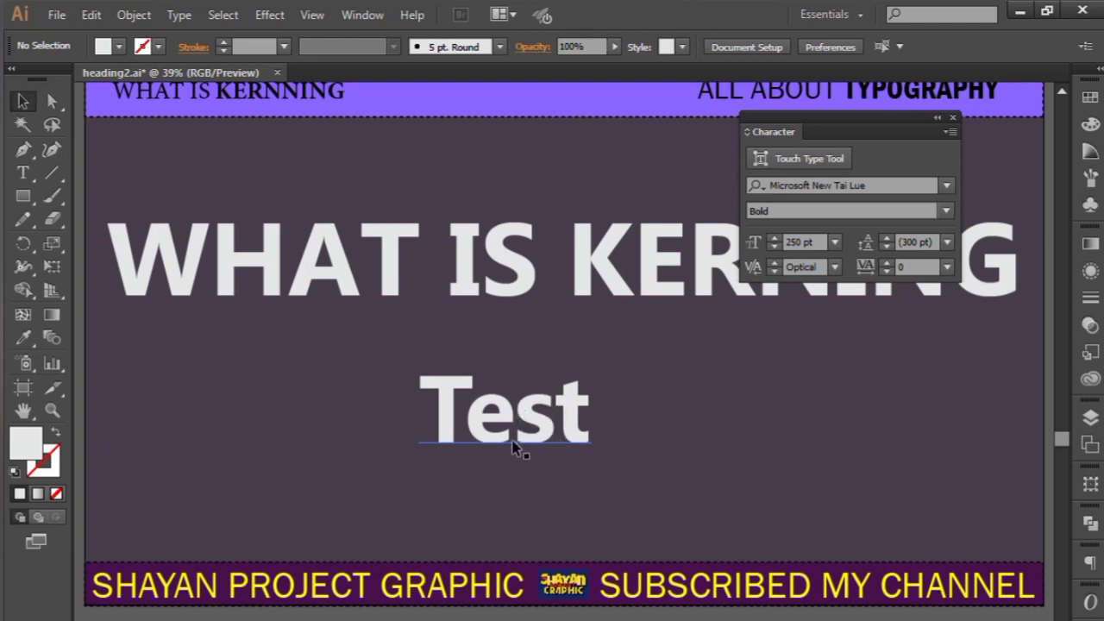
Change the font of the Test text to Franklin Gothic Demi
left_click(514, 446)
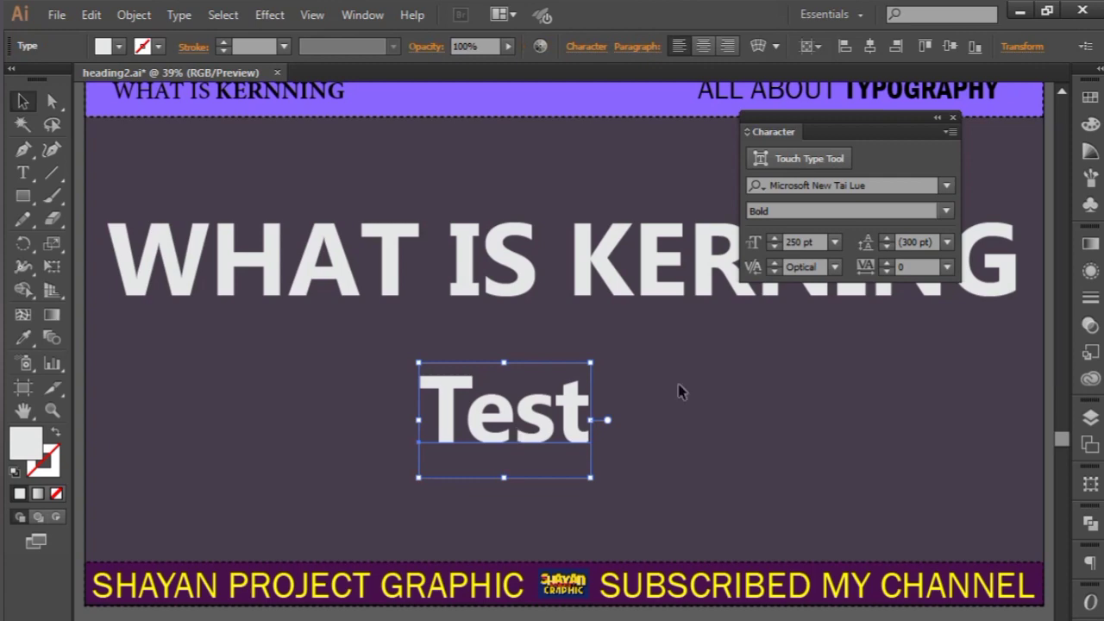
left_click(947, 187)
scroll(863, 388, "up", 6)
scroll(998, 379, "up", 10)
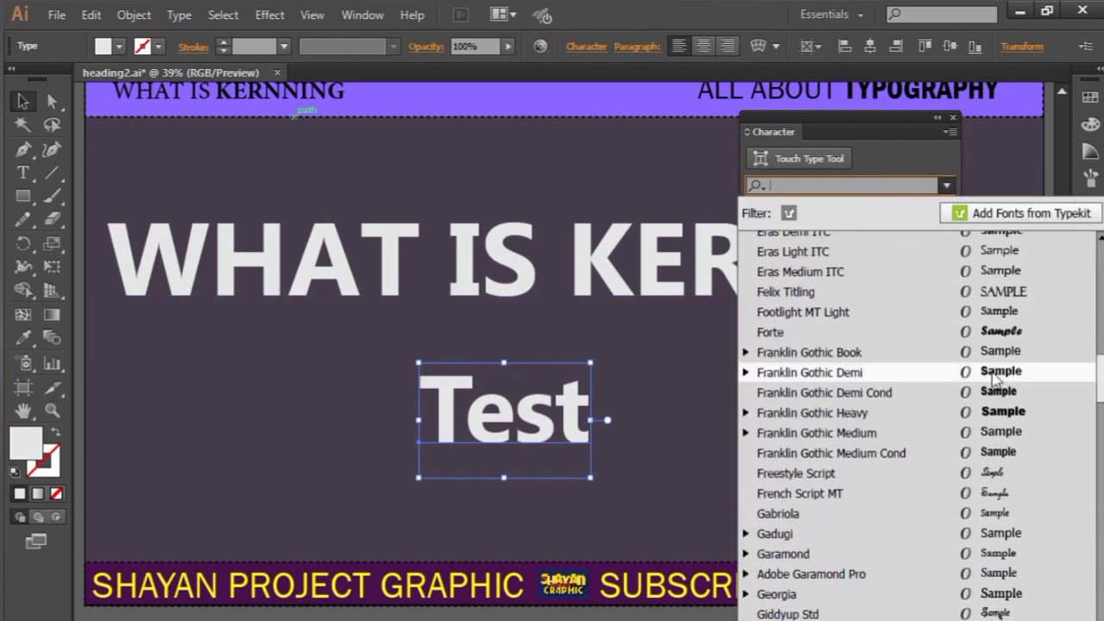
left_click(997, 379)
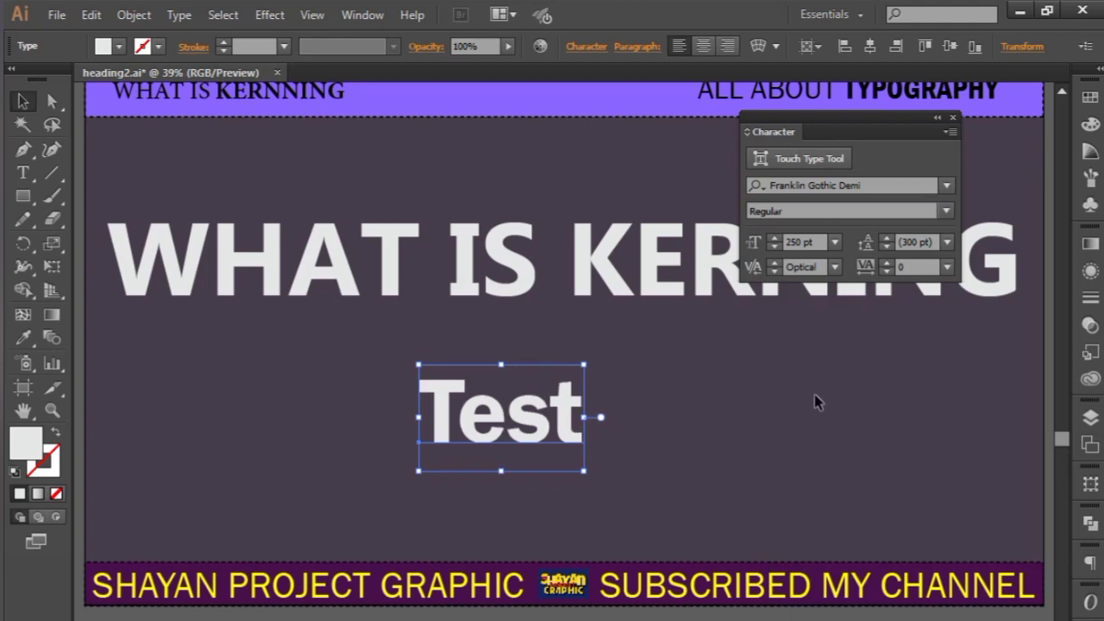
Change the font of the Test text to Franklin Gothic Book and deselect it
left_click(944, 186)
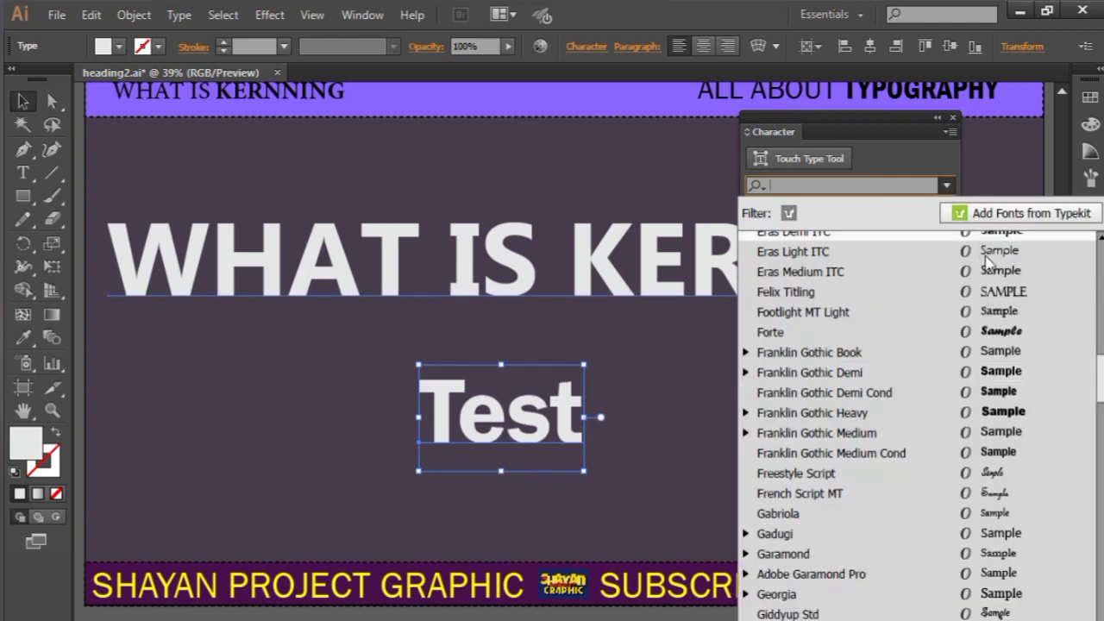
left_click(1014, 360)
left_click(719, 402)
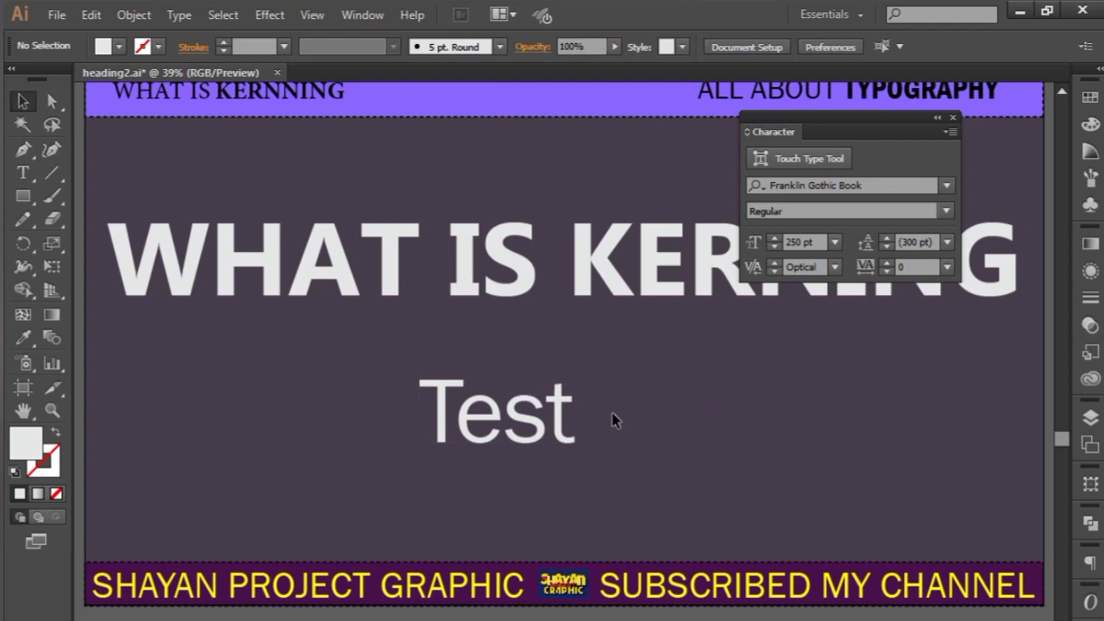
Apply Auto kerning to the whole Test text object in Franklin Gothic Book and deselect it
left_click(542, 420)
left_click(835, 242)
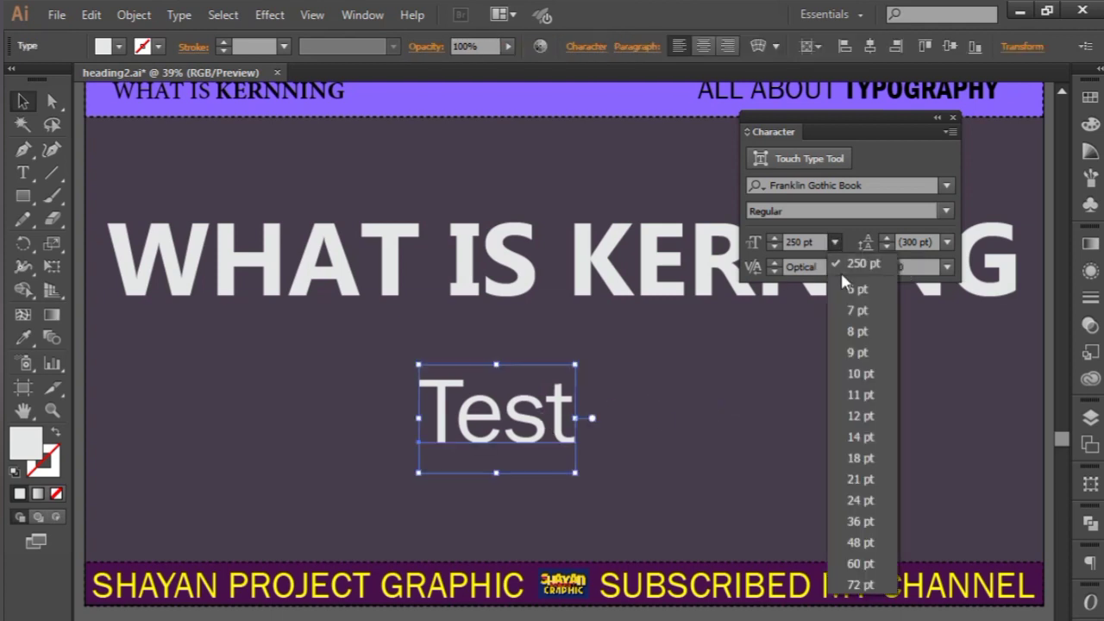
left_click(835, 267)
left_click(834, 267)
left_click(839, 287)
left_click(771, 353)
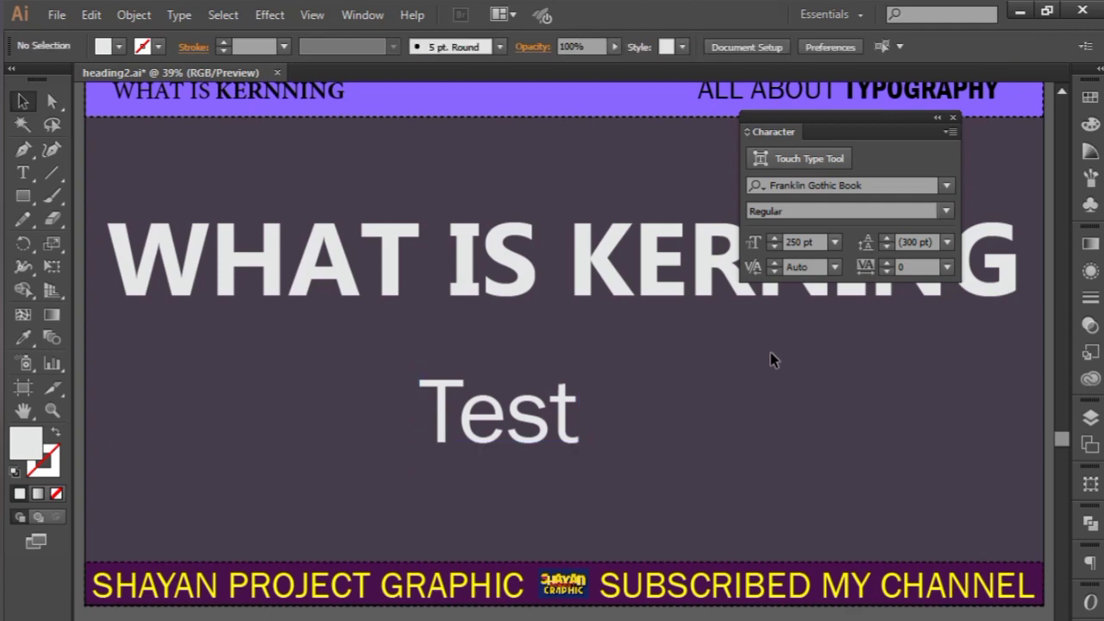
Draw a tall, narrow rectangle that fills the gap between the s and t of Test, and select it
left_click(565, 420)
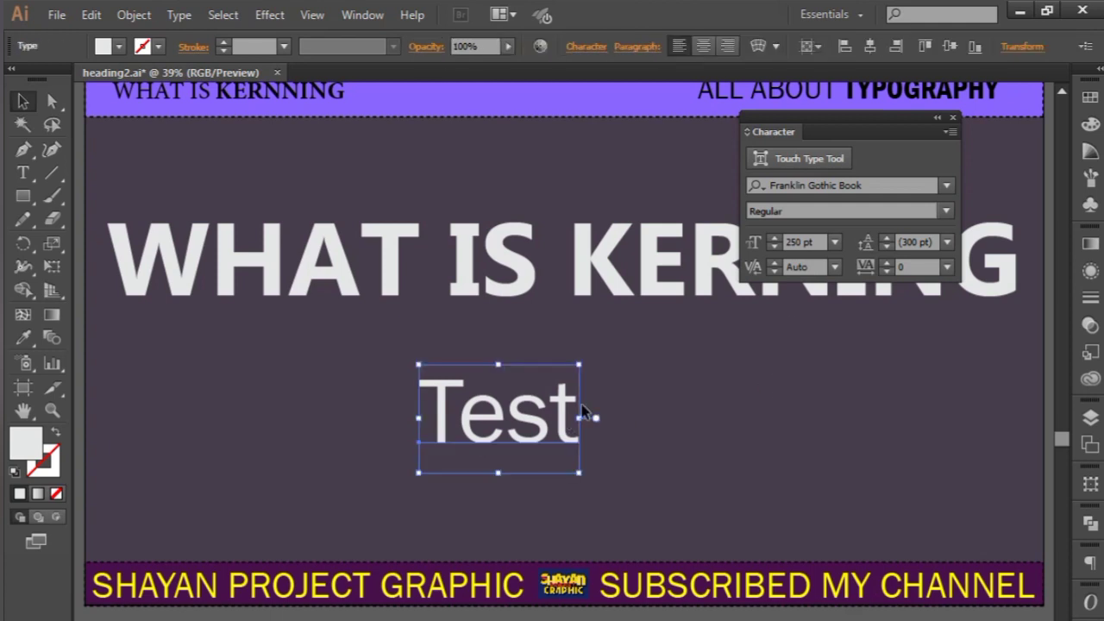
left_click(25, 195)
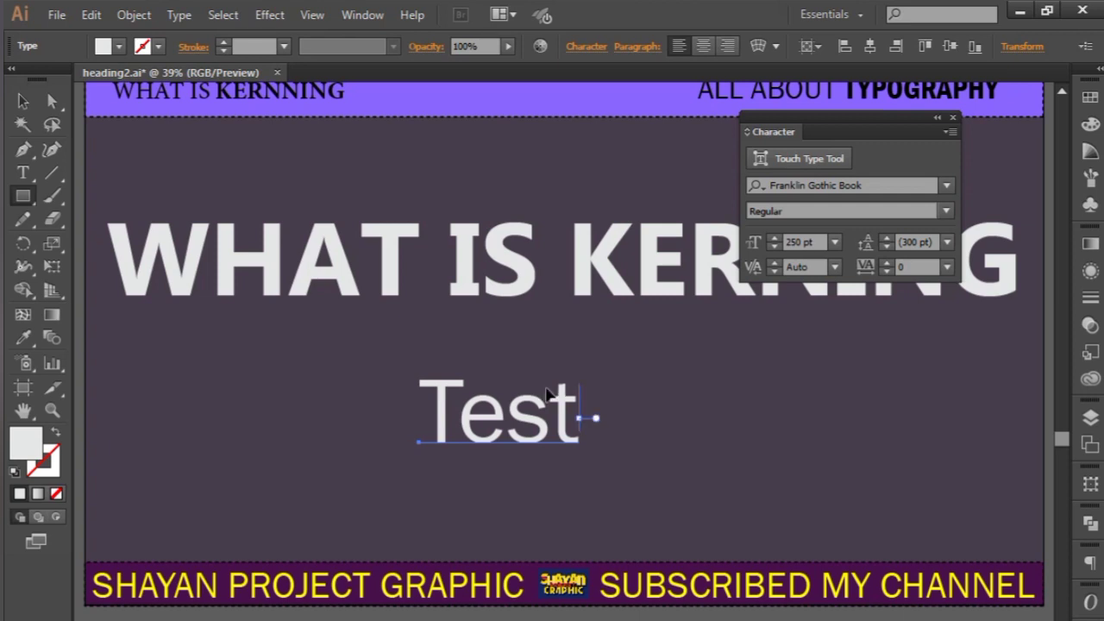
key("ctrl+plus")
key("ctrl+plus")
key("ctrl+plus")
key("ctrl+plus")
key("ctrl+plus")
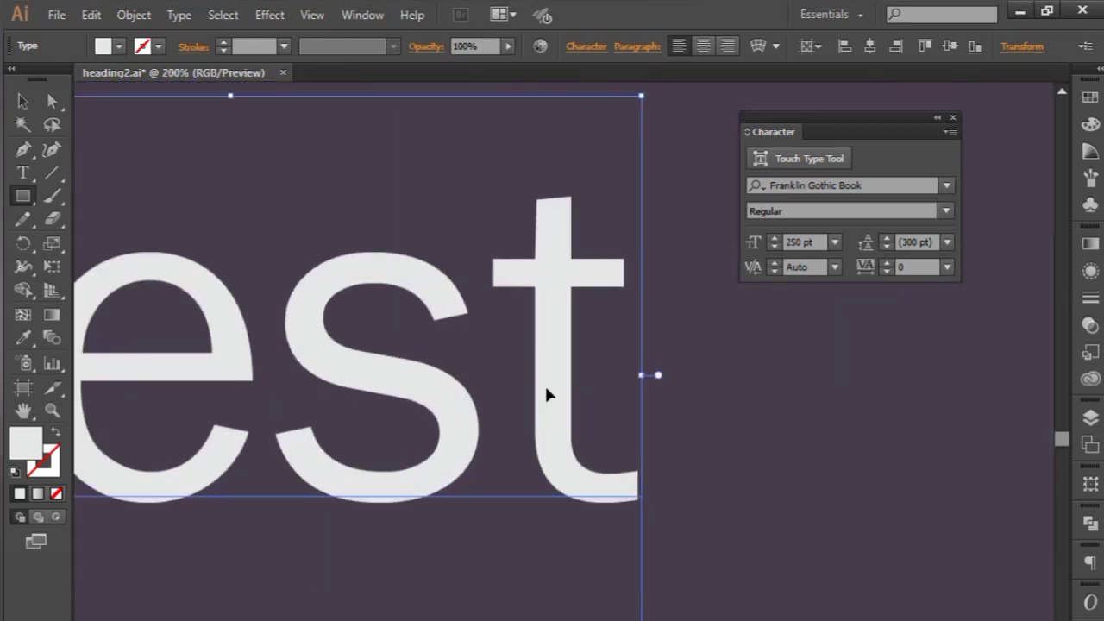
key("ctrl+plus")
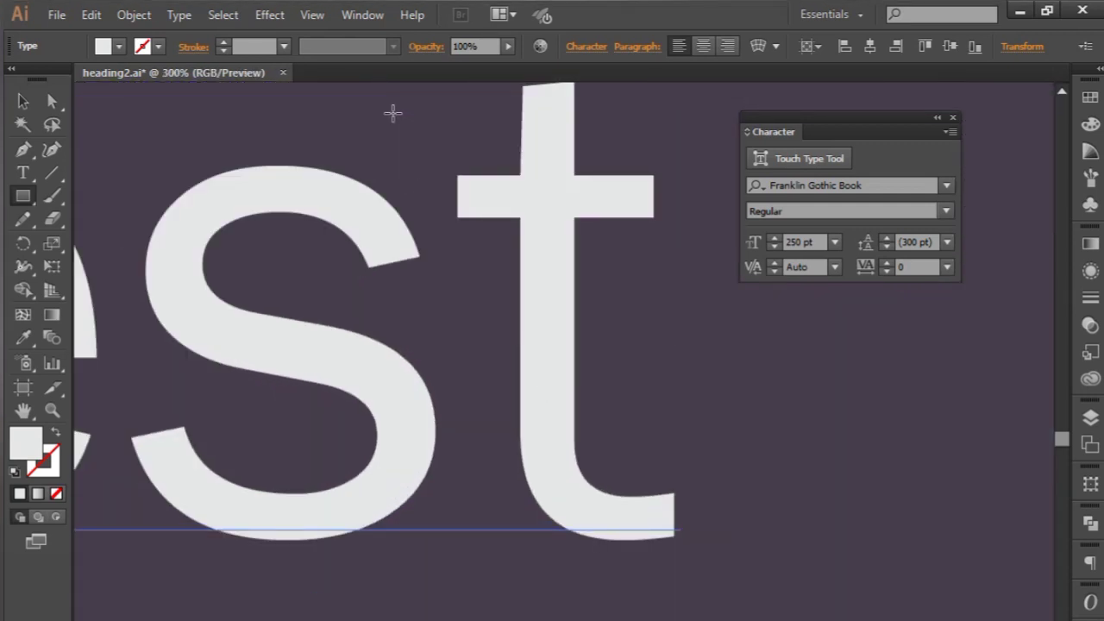
left_click_drag(393, 107, 458, 587)
left_click(22, 101)
left_click(296, 136)
left_click(439, 140)
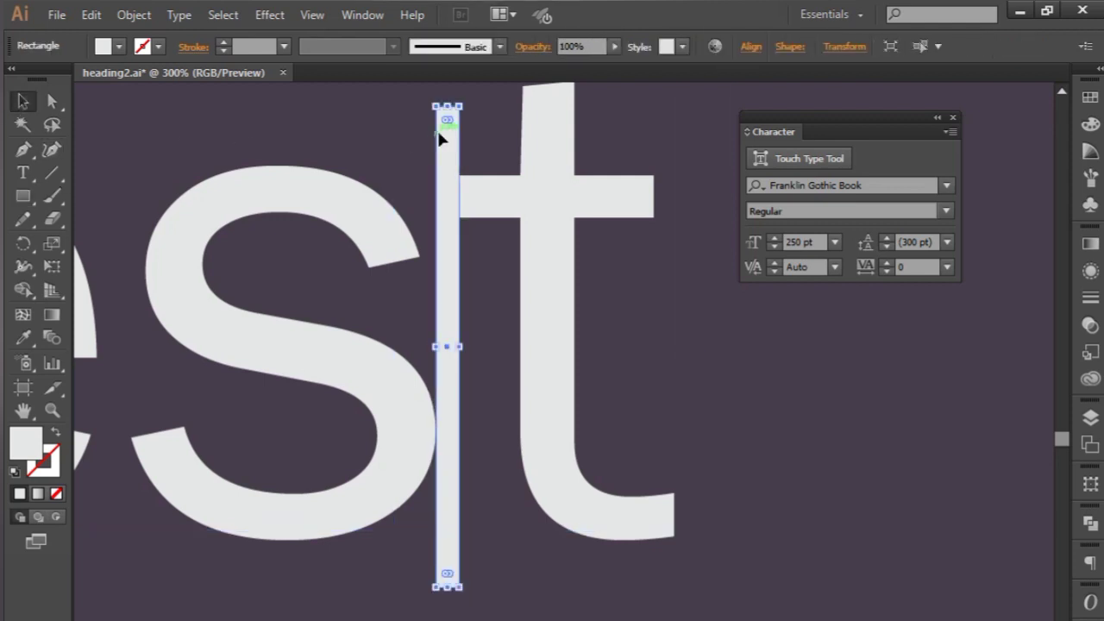
Copy the spacing rectangle into the gap between e and s, widen it to touch both letters, and deselect it
key("ctrl")
scroll(842, 532, "left", 5)
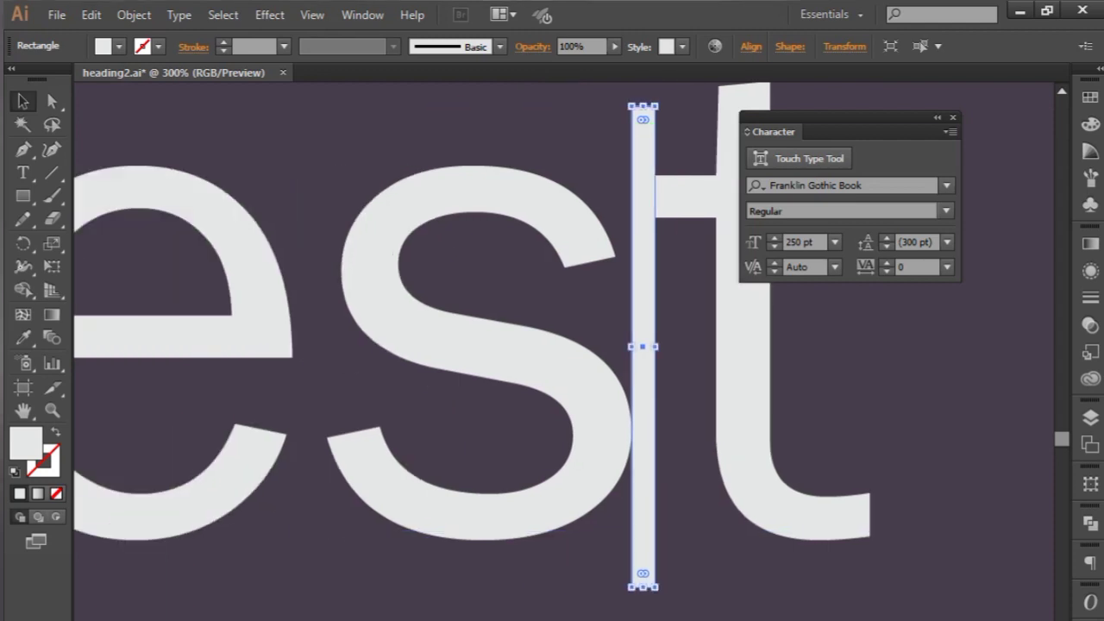
left_click_drag(841, 516, 512, 511)
left_click_drag(508, 513, 512, 509)
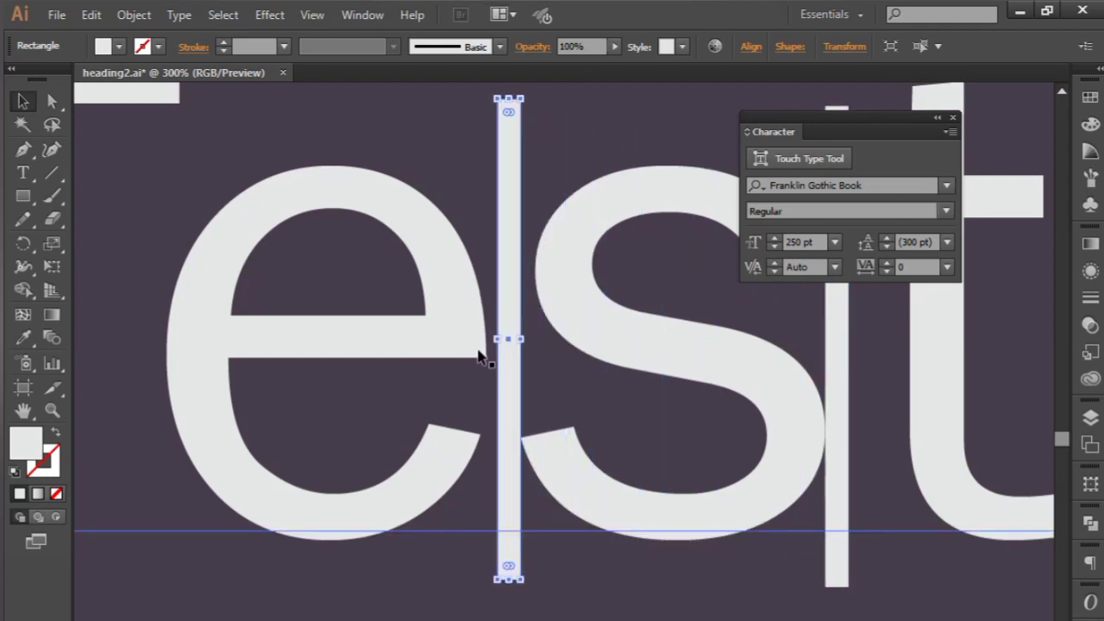
left_click_drag(497, 339, 487, 340)
key("ctrl+minus")
key("ctrl+minus")
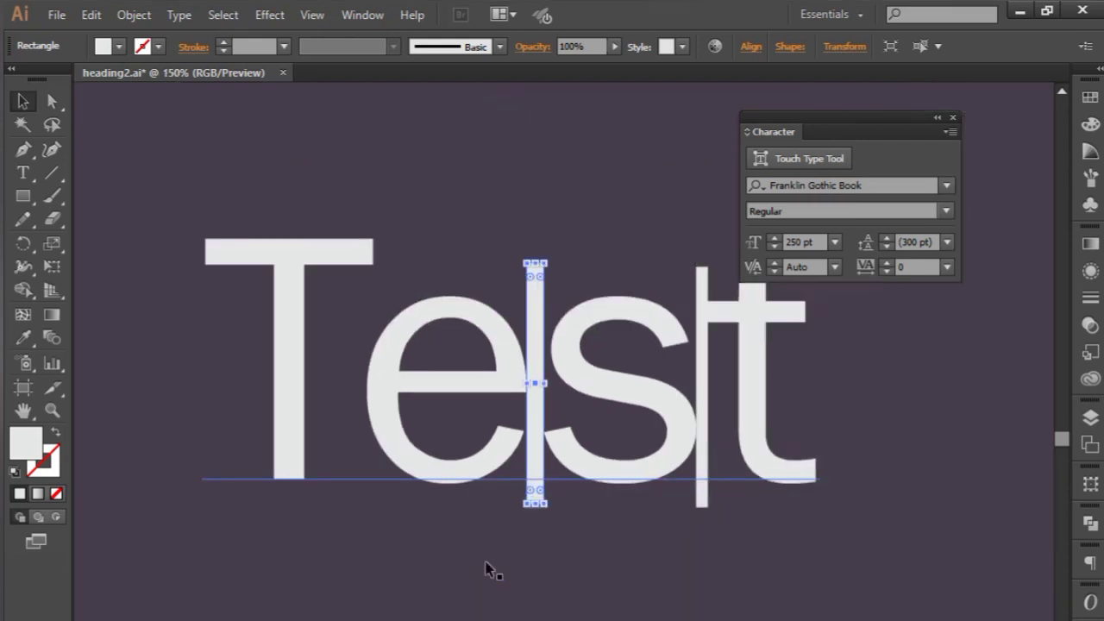
left_click(790, 596)
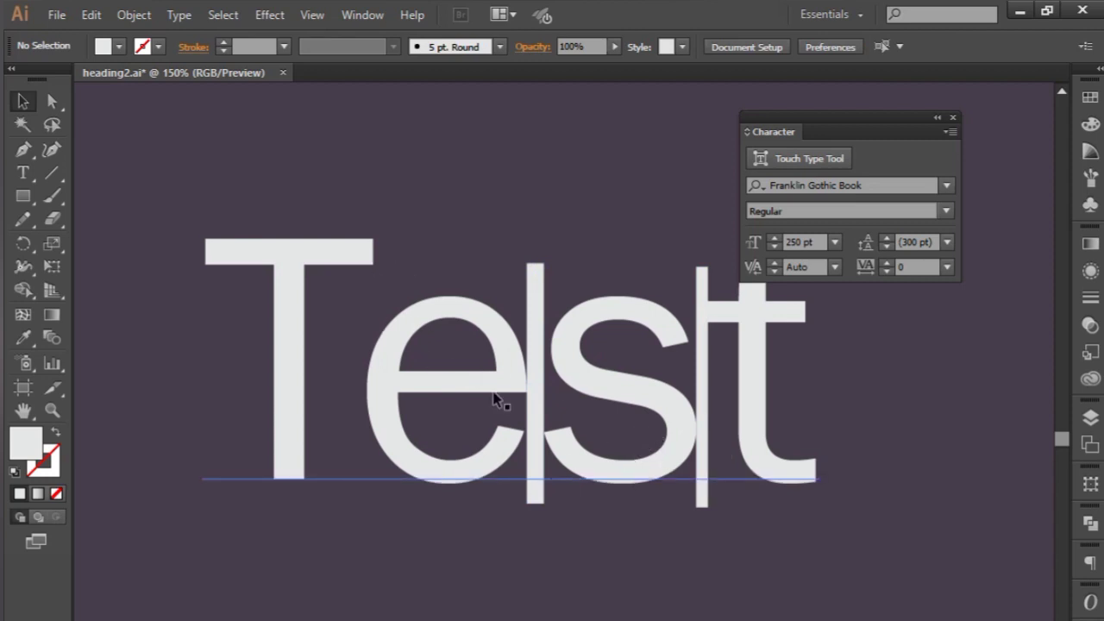
Copy the wider spacing rectangle to just before the e, beneath the T's crossbar, and deselect it
left_click(536, 396)
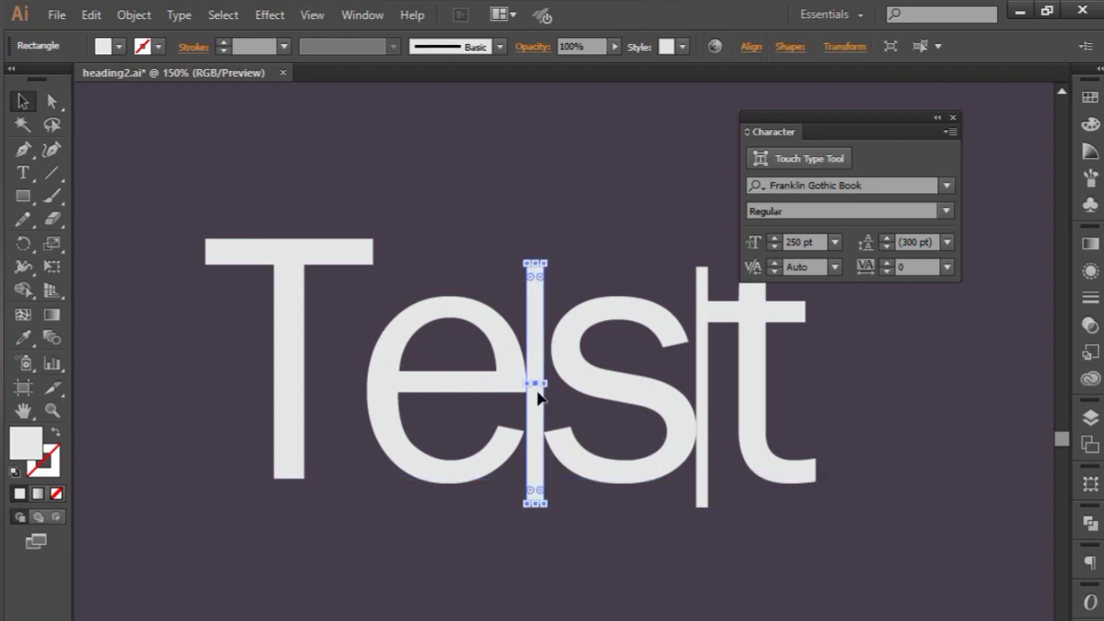
left_click_drag(538, 398, 538, 398)
left_click_drag(541, 332, 364, 337)
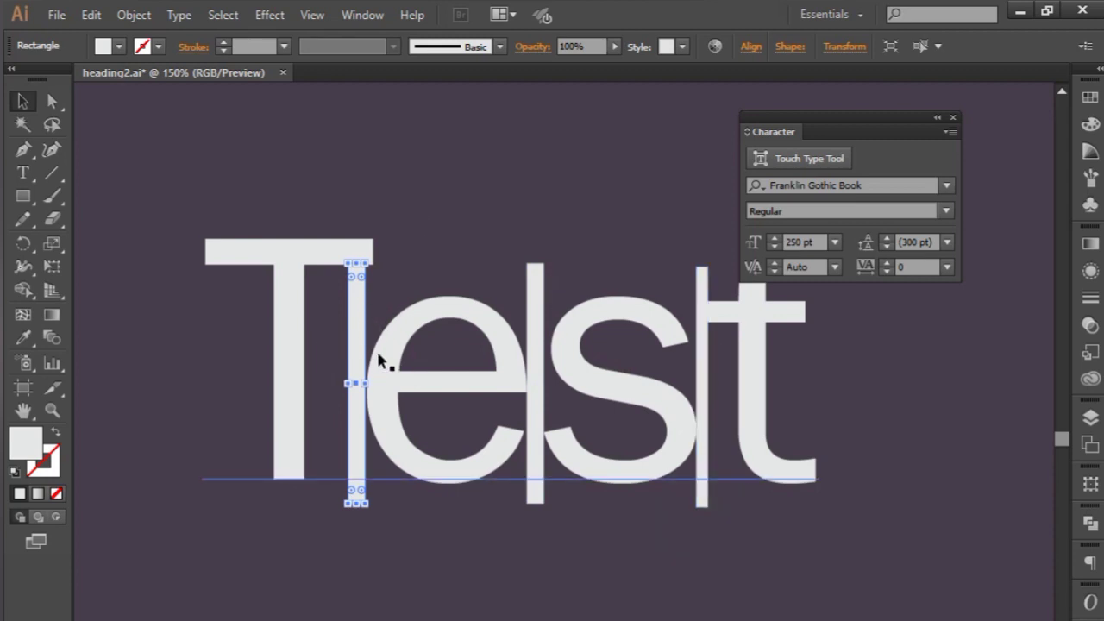
left_click(428, 273)
left_click(364, 166)
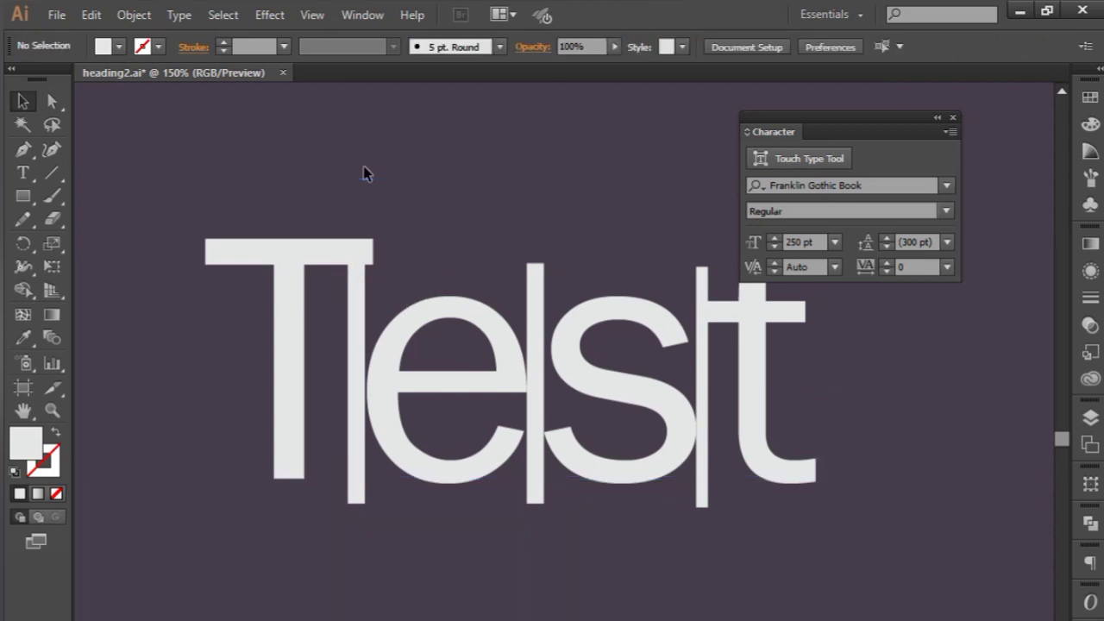
Delete all three spacing rectangles from between the letters of Test
left_click(359, 276)
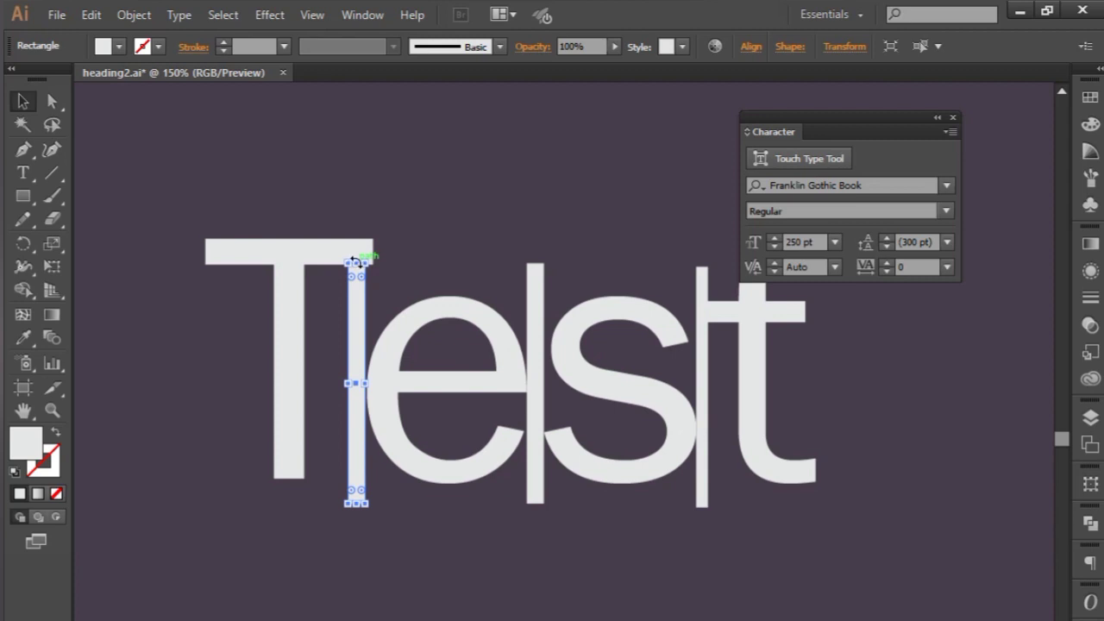
left_click(466, 271)
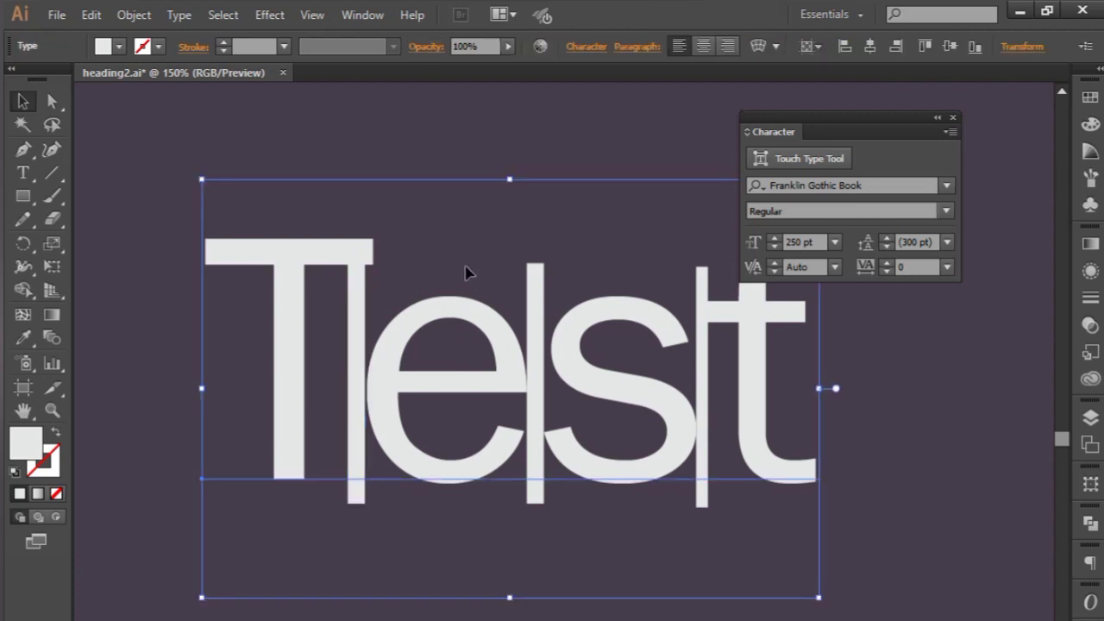
left_click(290, 148)
left_click(357, 298)
key("Delete")
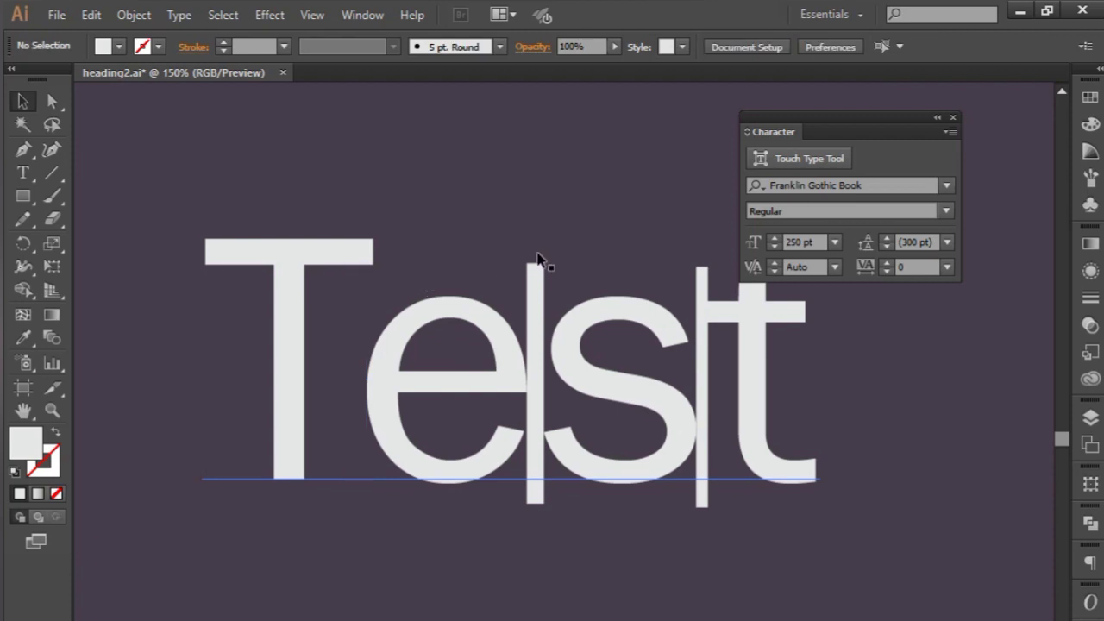
left_click(528, 278)
key("Delete")
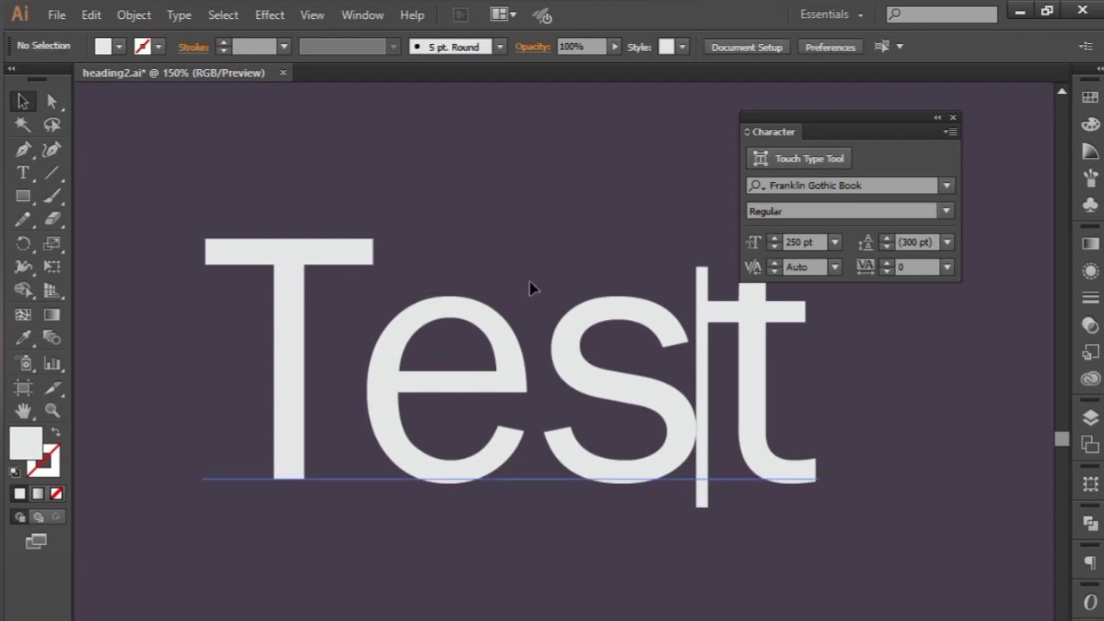
left_click(703, 274)
key("Delete")
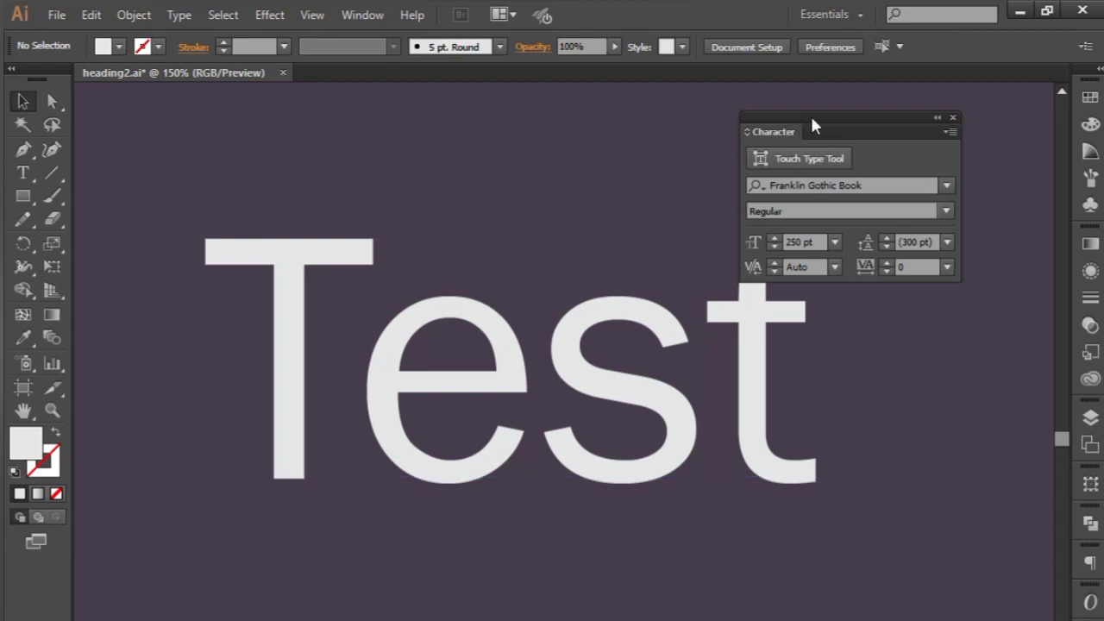
Move the floating character settings clear of the word and apply Optical kerning to the whole Test text, leaving it deselected
left_click_drag(787, 132, 874, 103)
left_click(743, 263)
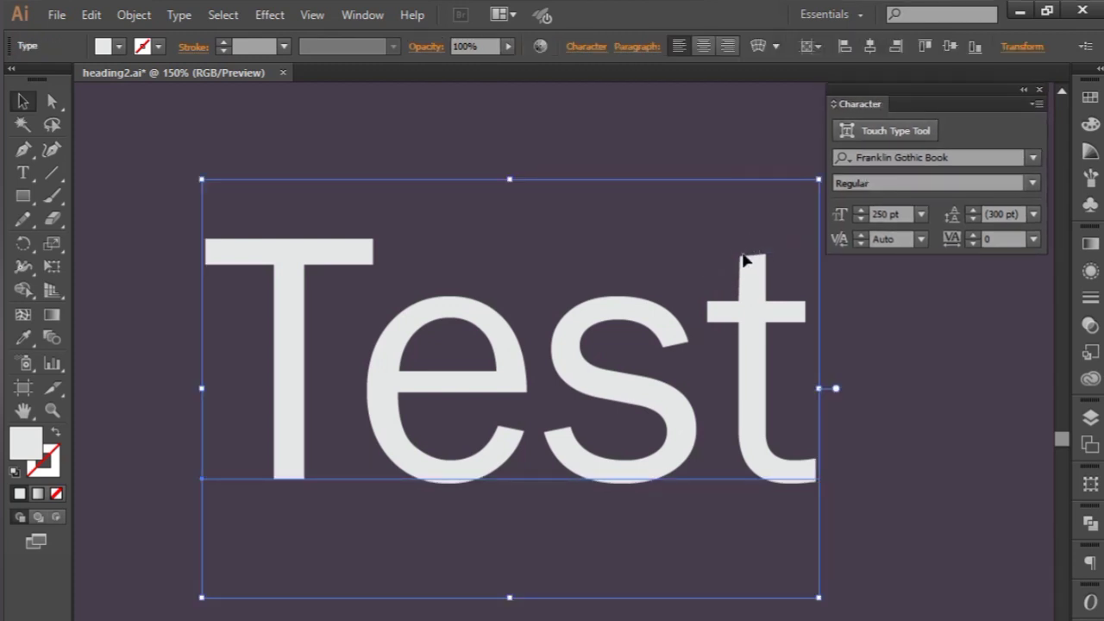
left_click(922, 239)
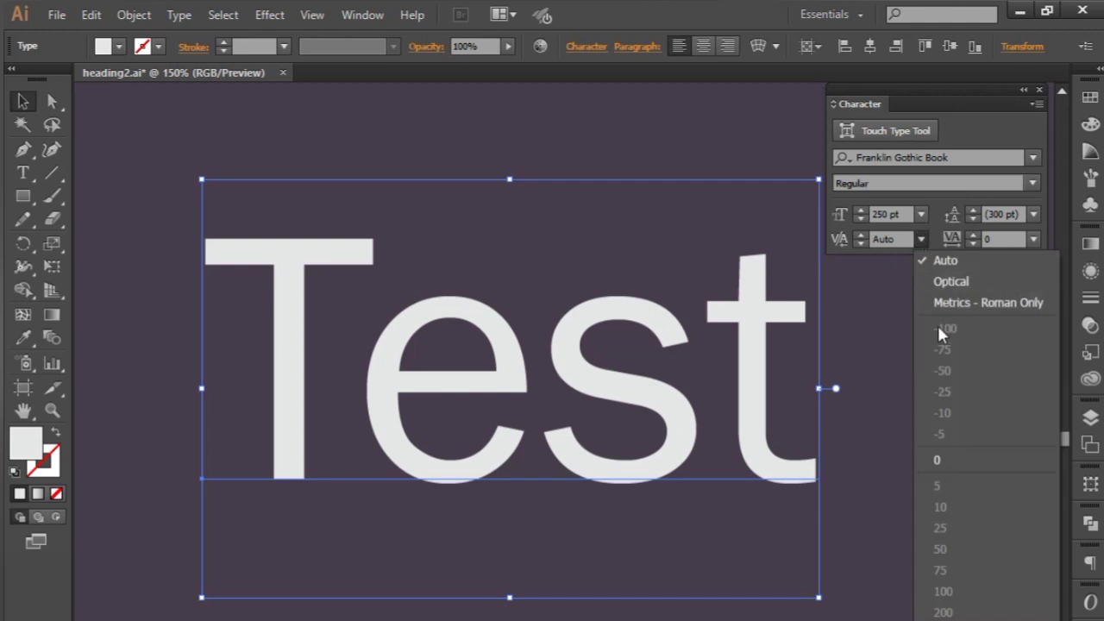
left_click(927, 288)
left_click(874, 328)
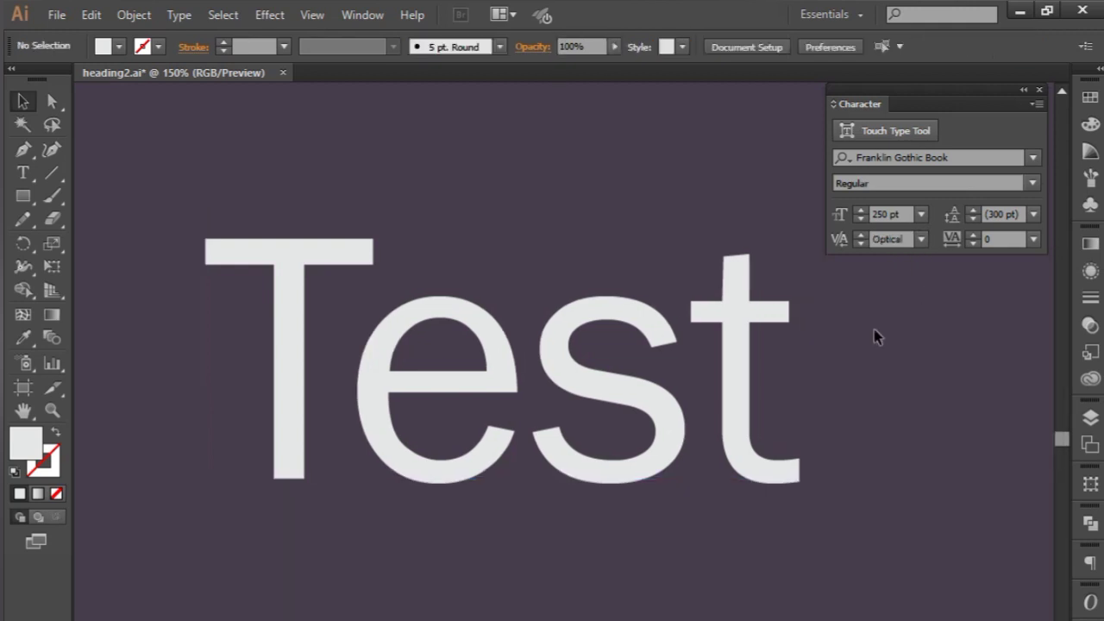
Check the Optical kerning values between the letters of Test, from the T-e pair to the s-t pair
left_click(579, 368)
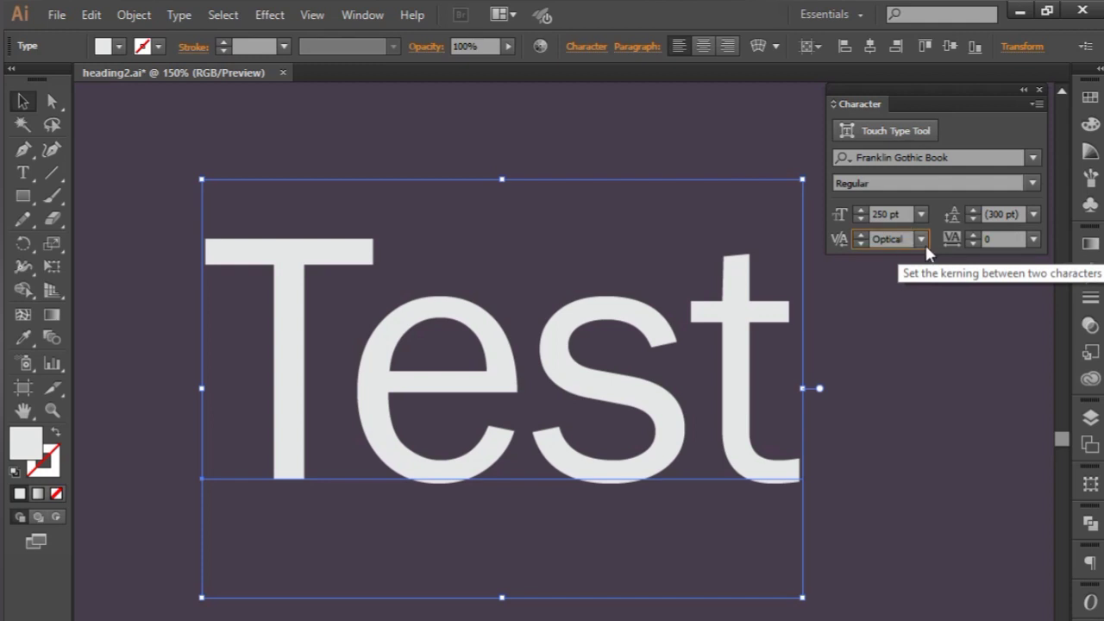
double_click(345, 362)
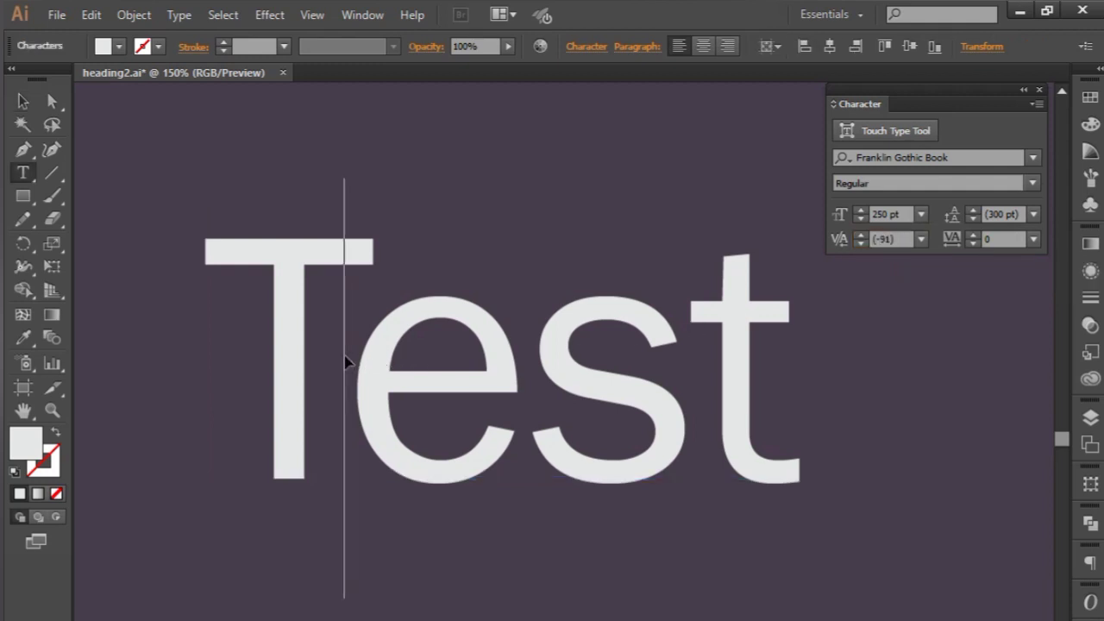
key("Right")
key("Right")
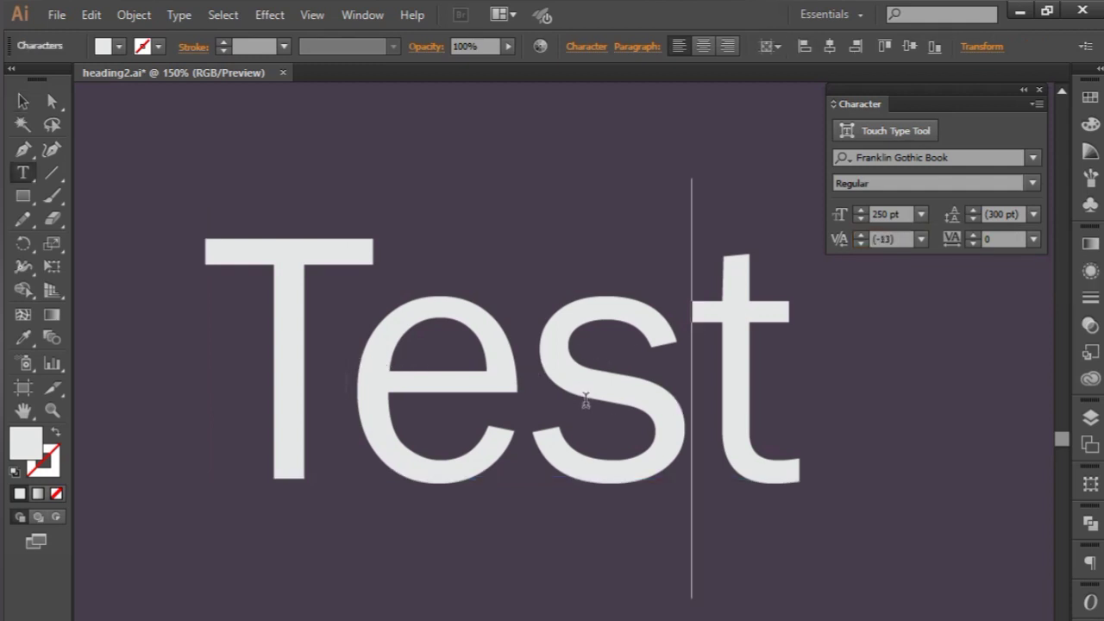
Set the kerning between the T and e to 0 and leave text editing
left_click(352, 393)
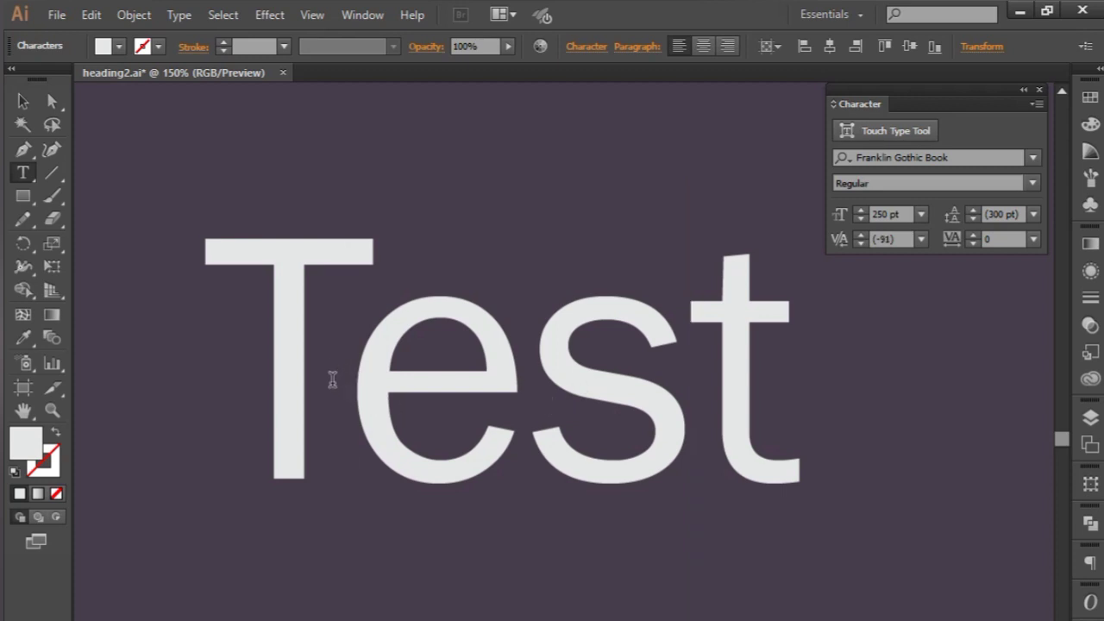
left_click(922, 249)
left_click(959, 458)
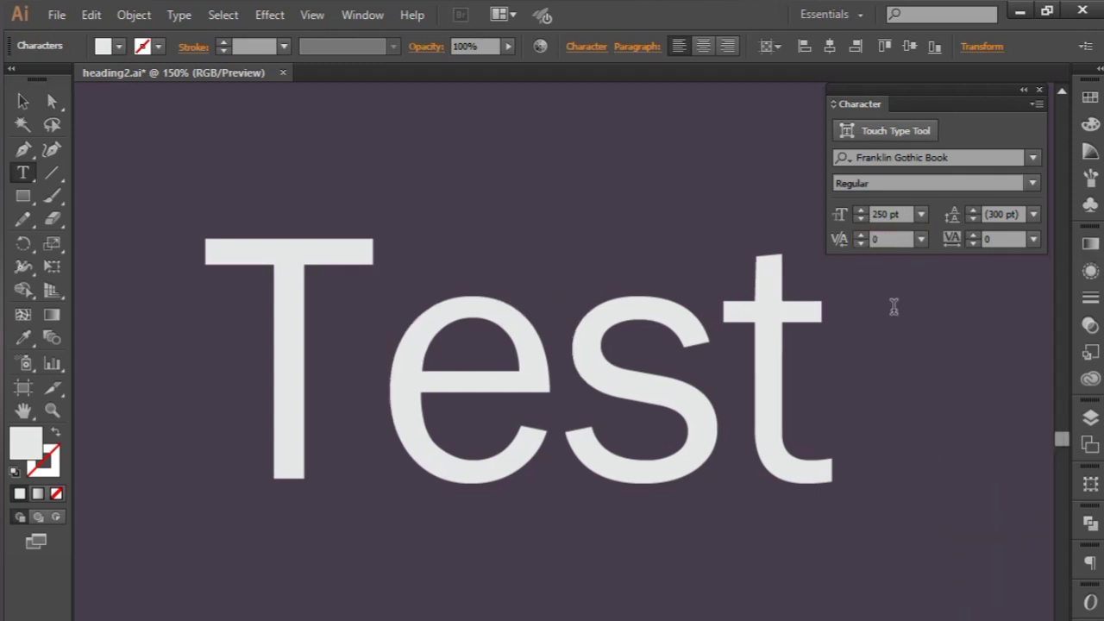
key("Escape")
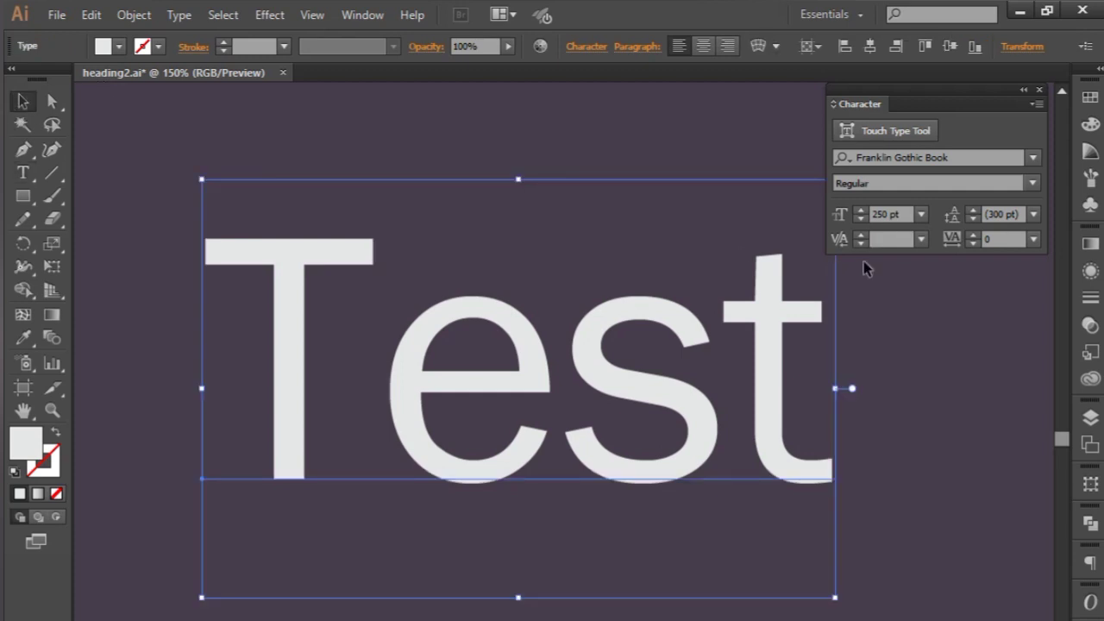
Restore Auto kerning on the whole Test text object and deselect it
left_click(922, 242)
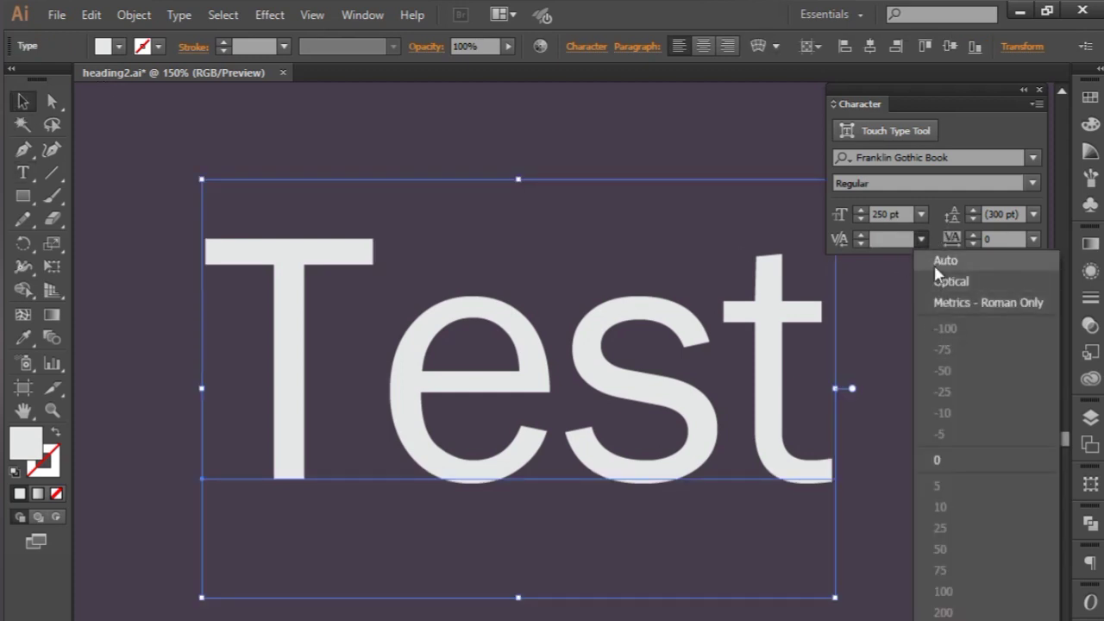
left_click(942, 261)
left_click(904, 355)
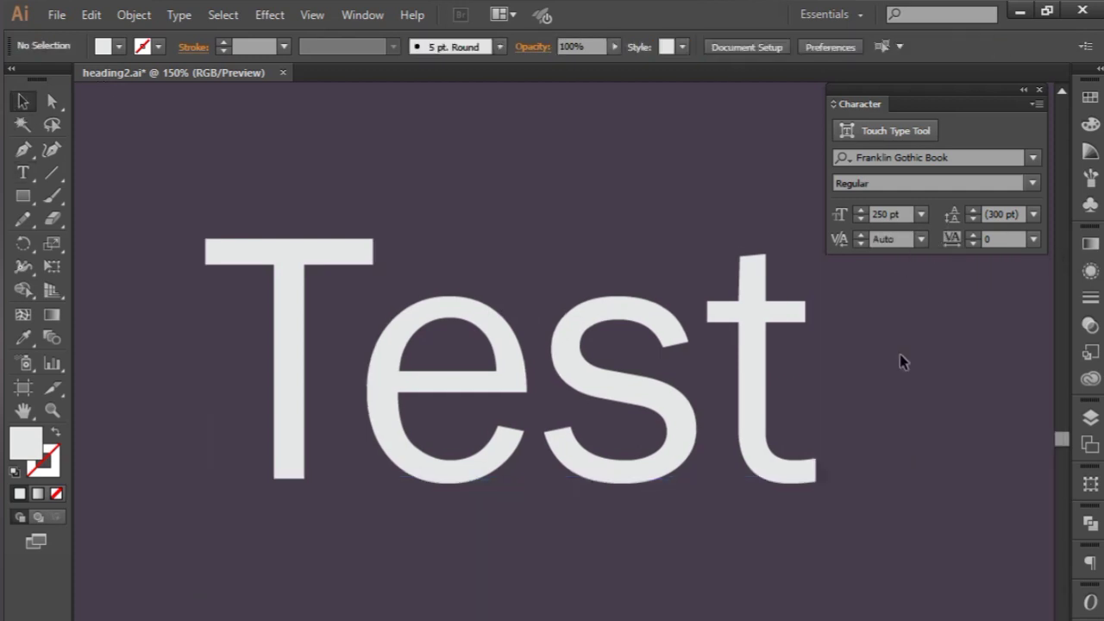
Place the text cursor between the T and e of Test and set that pair's kerning to -25
left_click(424, 400)
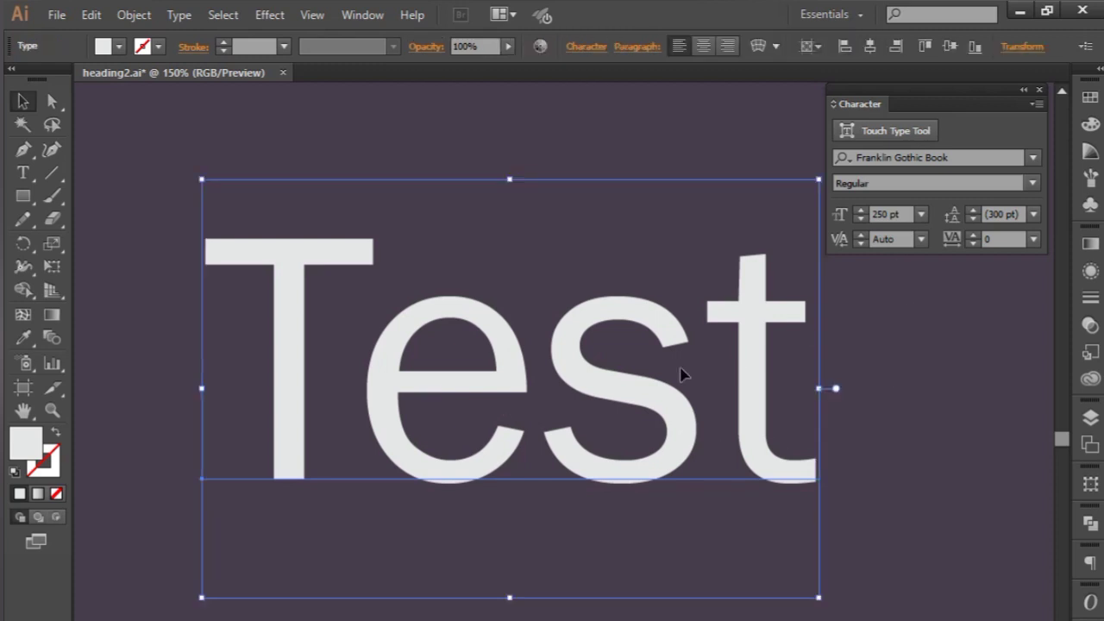
key("t")
left_click(355, 363)
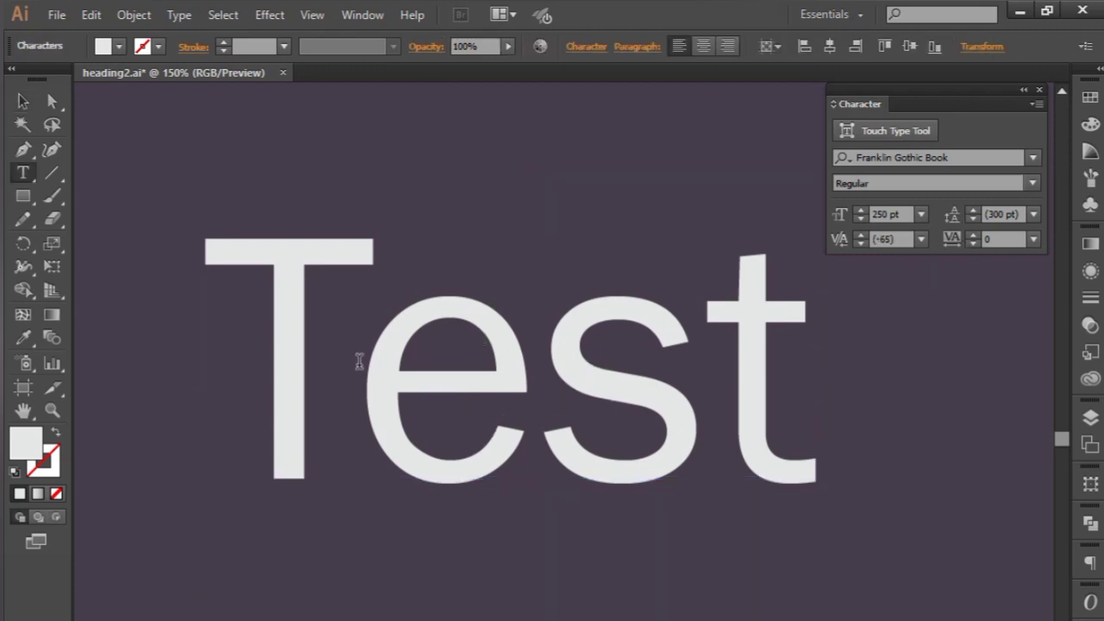
left_click(921, 239)
left_click(949, 390)
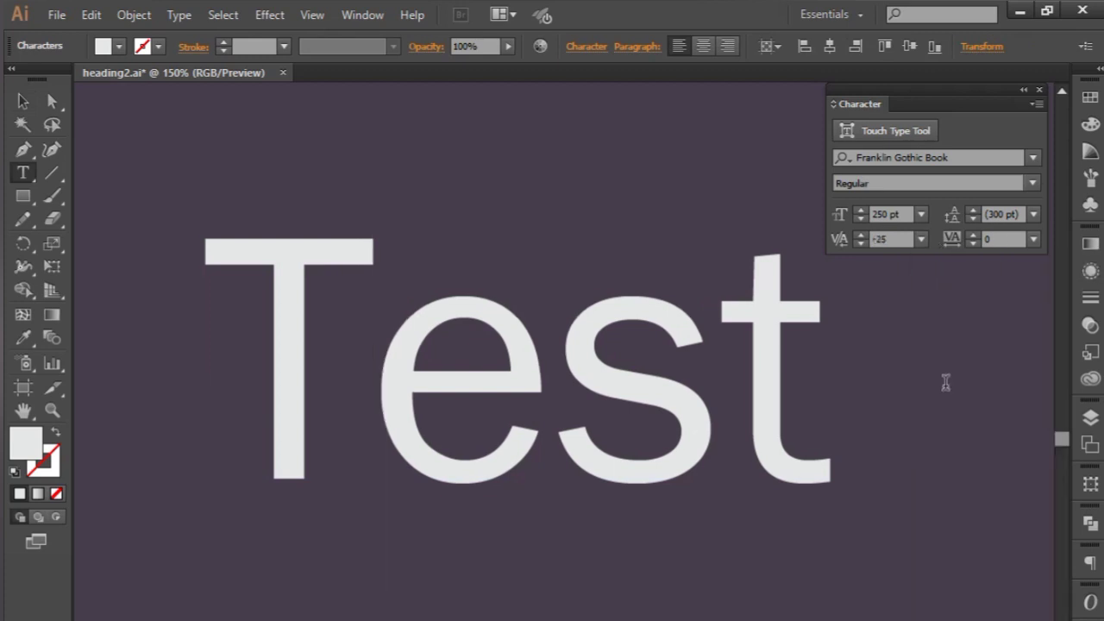
Try kerning values of -100 and 200 on the T-e pair of Test
left_click(921, 239)
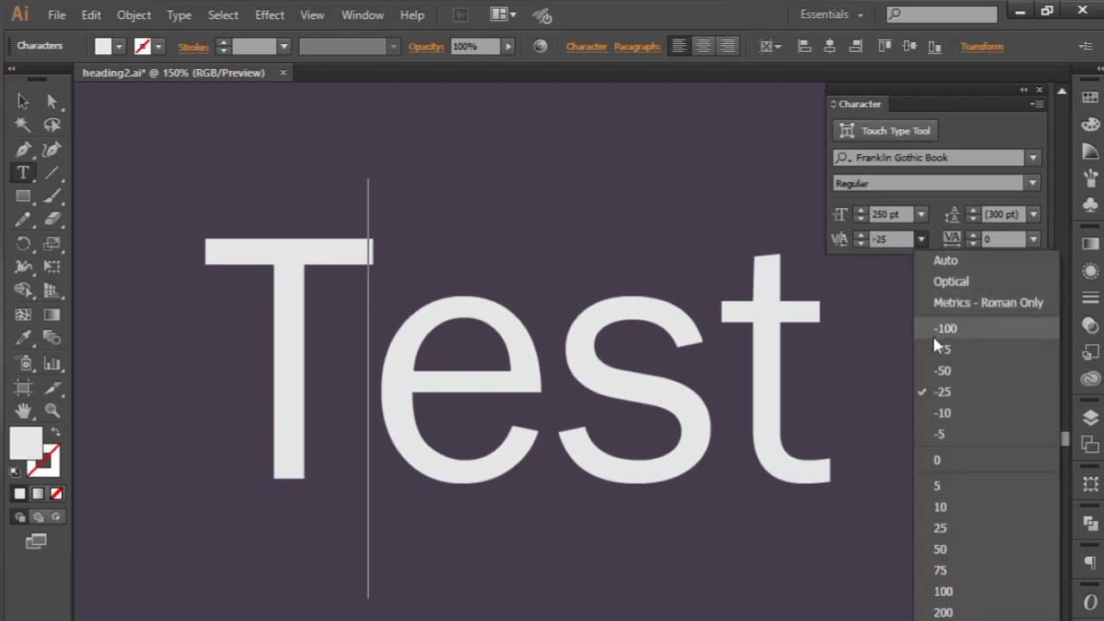
left_click(932, 334)
left_click(920, 240)
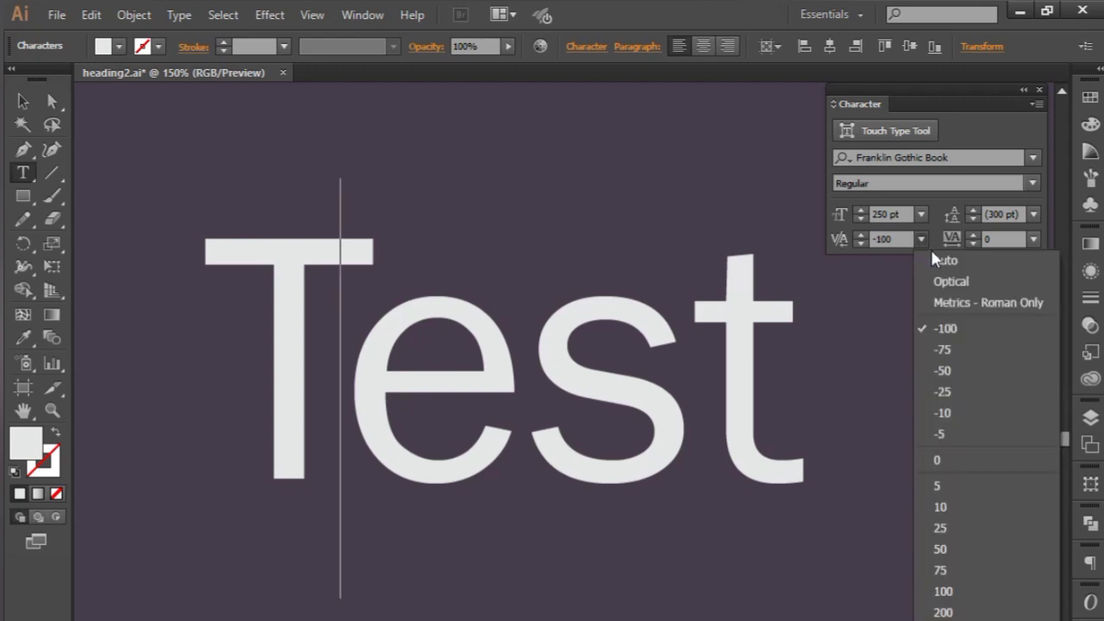
left_click(954, 613)
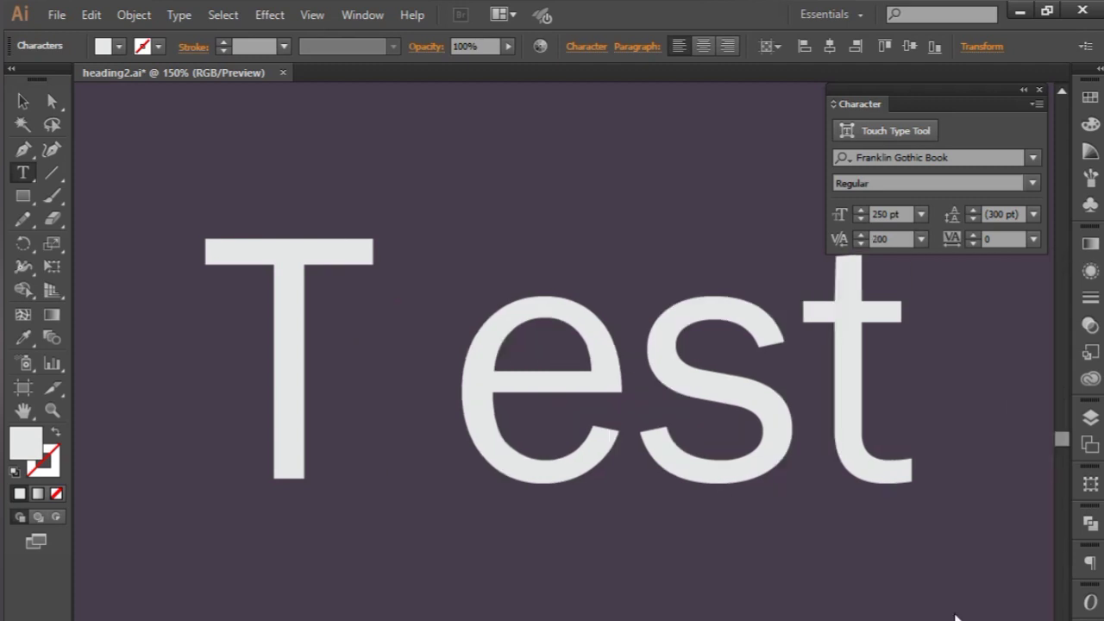
Set the kerning between the T and e of Test to -100 and leave text editing
left_click(921, 240)
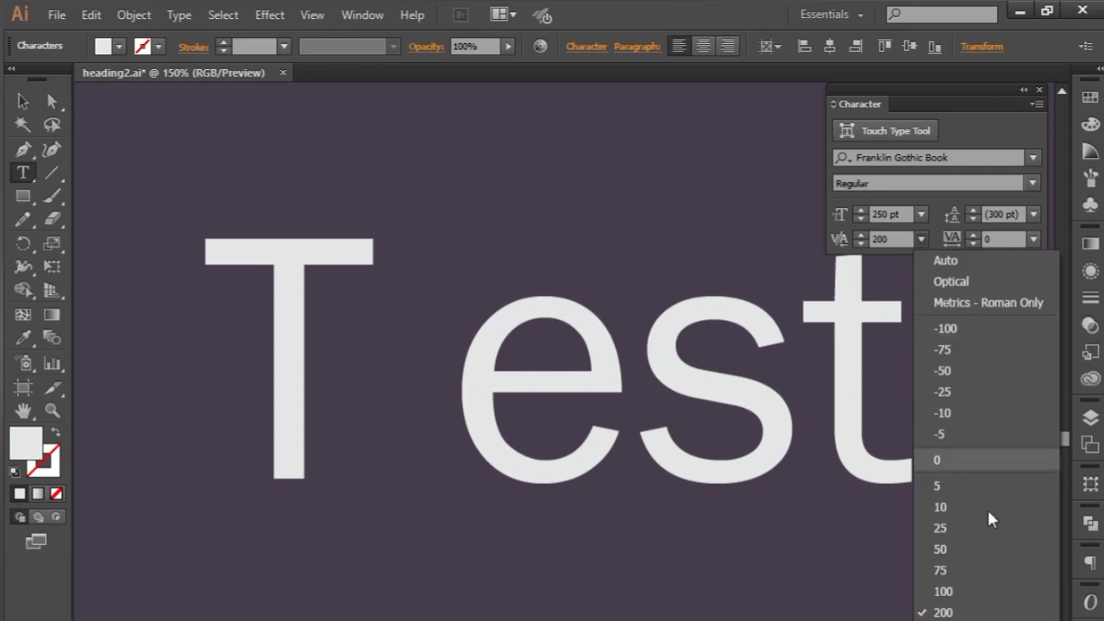
left_click(942, 328)
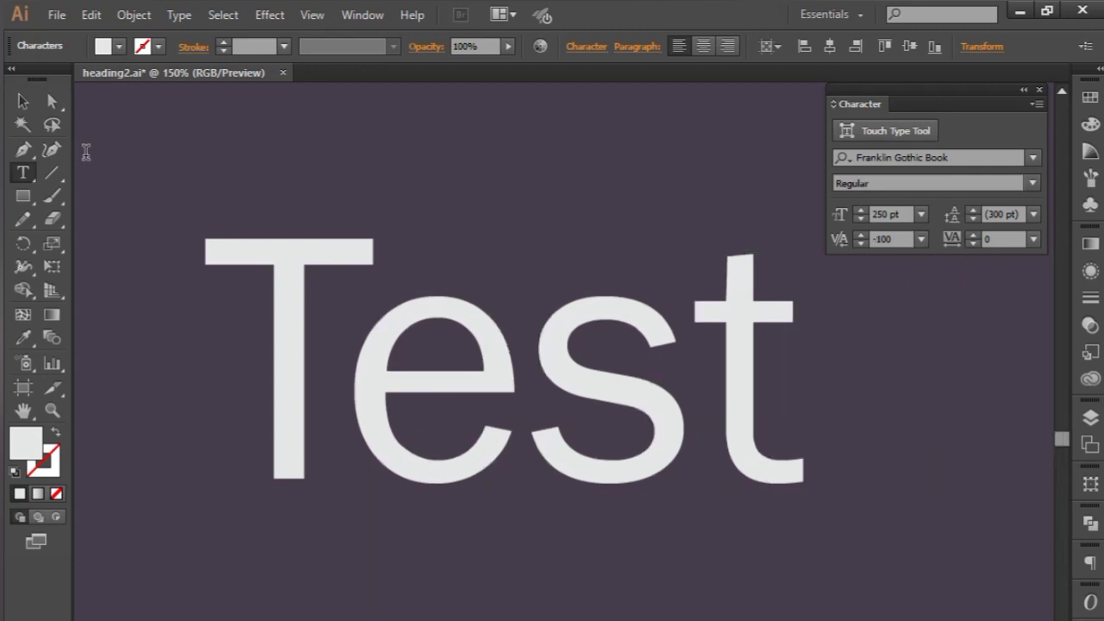
left_click(22, 101)
left_click(420, 170)
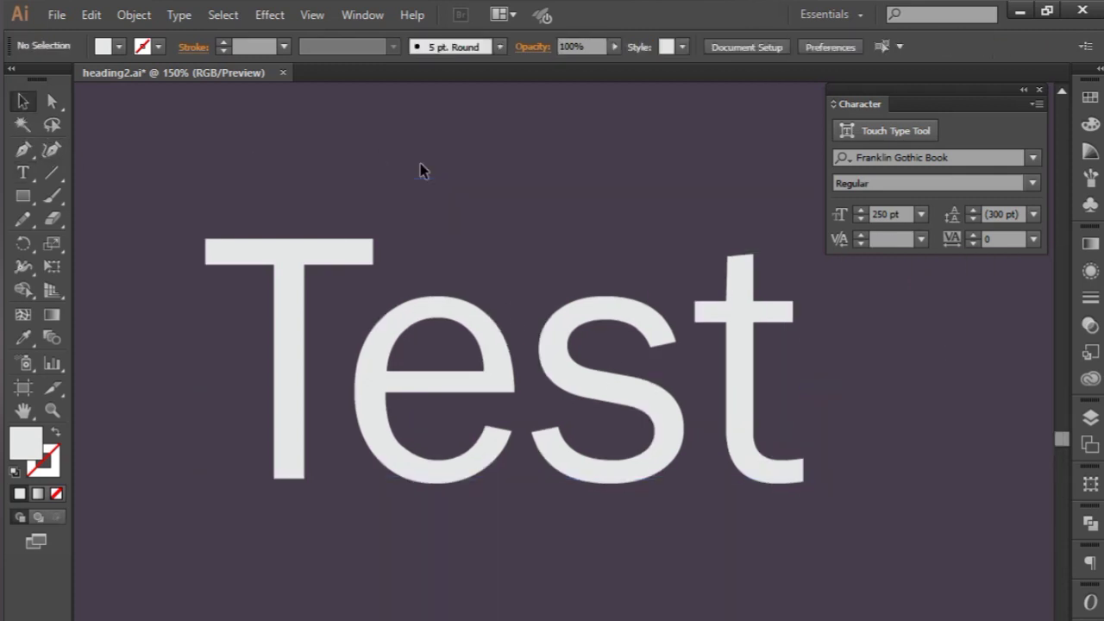
Select the whole Test text object and try tracking values of -50, 5, -50 again and 200
left_click(661, 330)
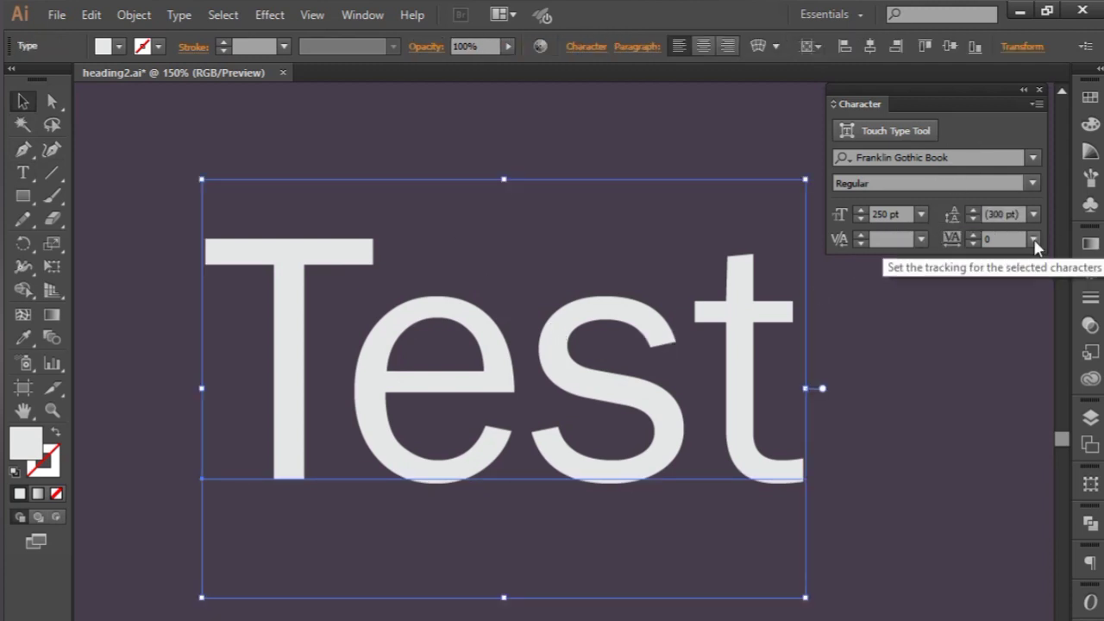
left_click(1035, 241)
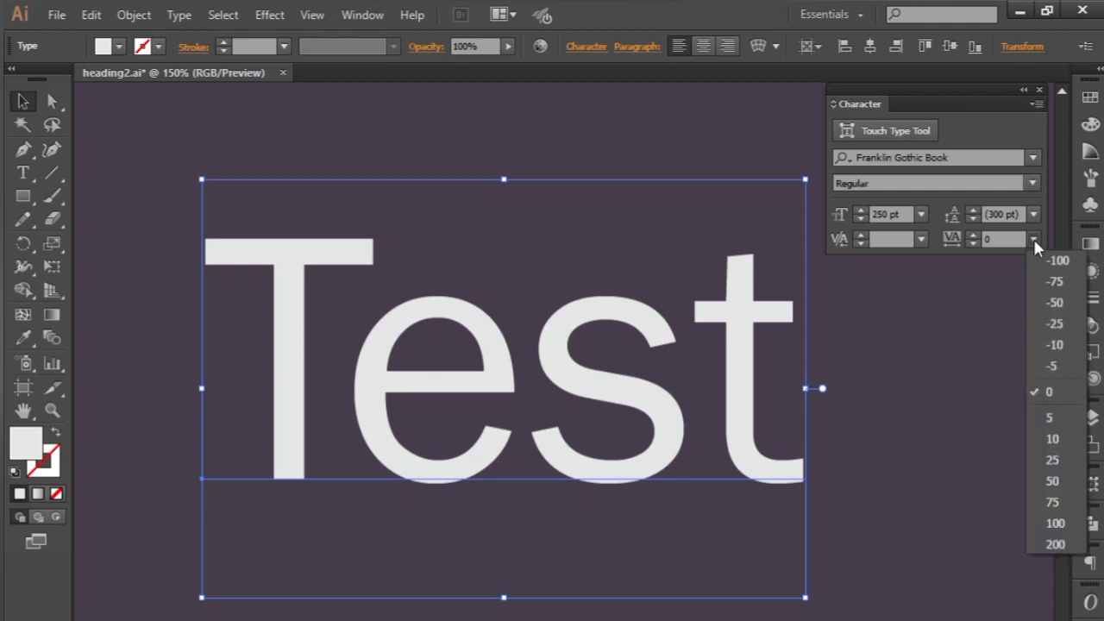
left_click(1039, 295)
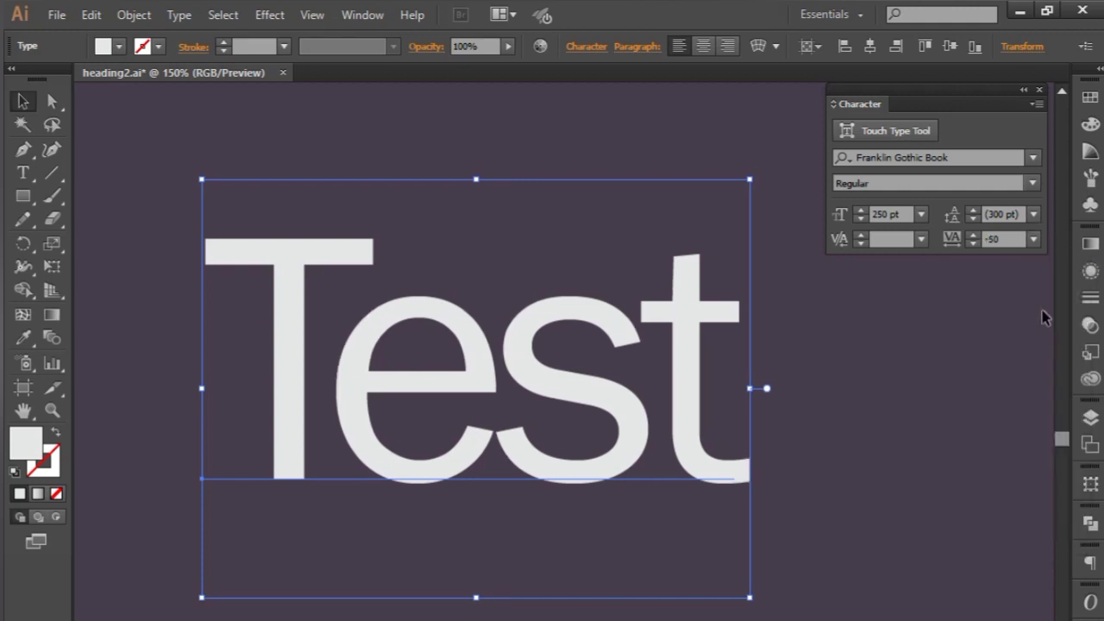
left_click(1034, 239)
left_click(1051, 421)
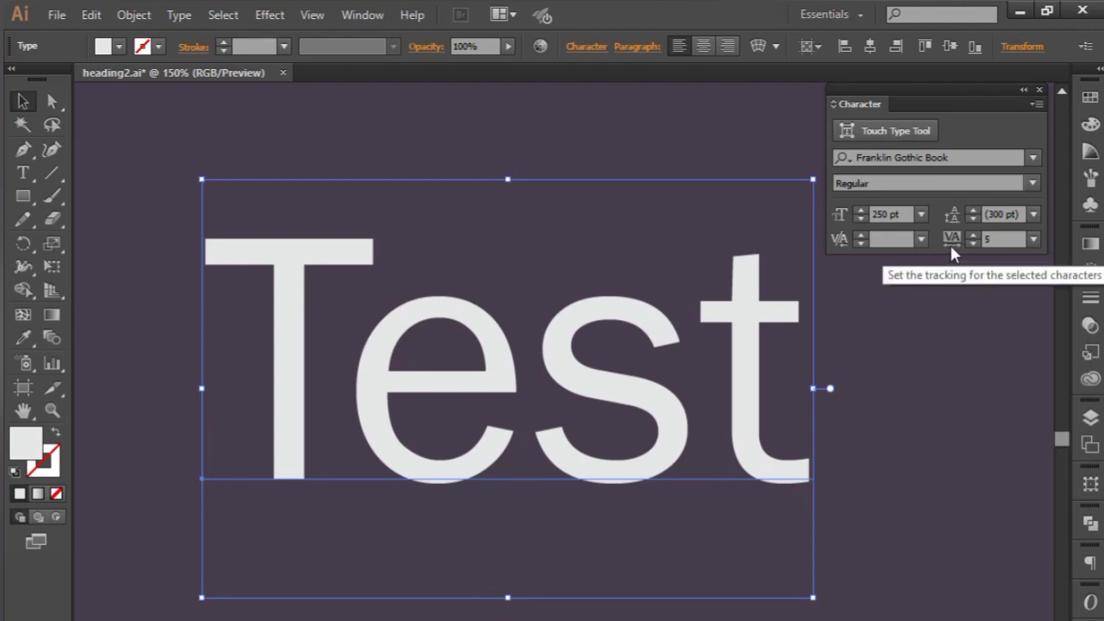
left_click(1034, 248)
left_click(1055, 301)
left_click(1034, 244)
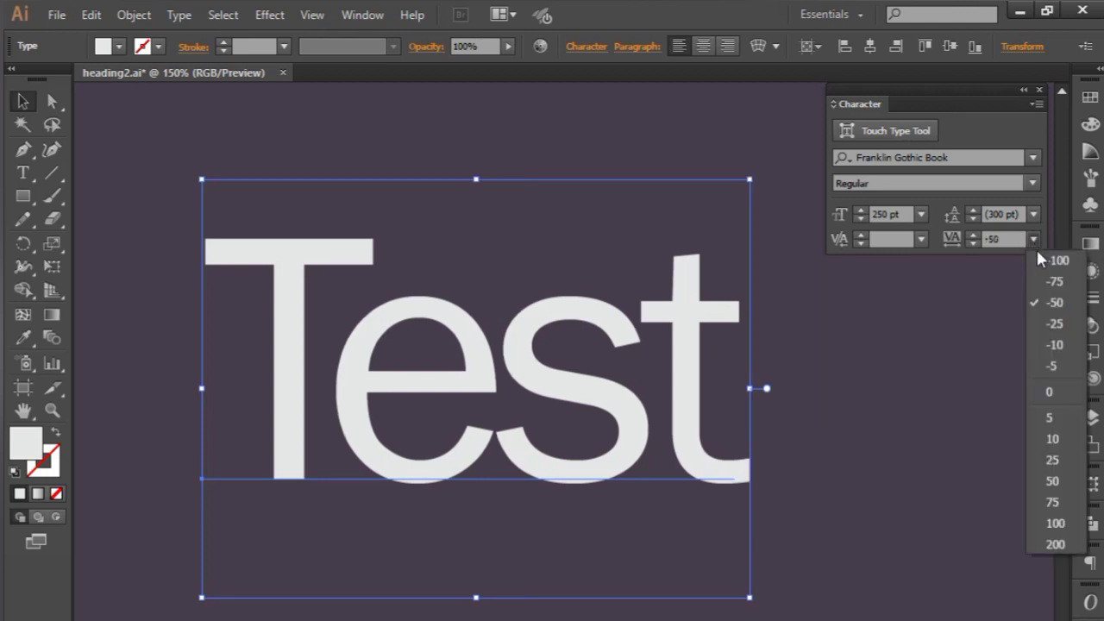
left_click(1056, 545)
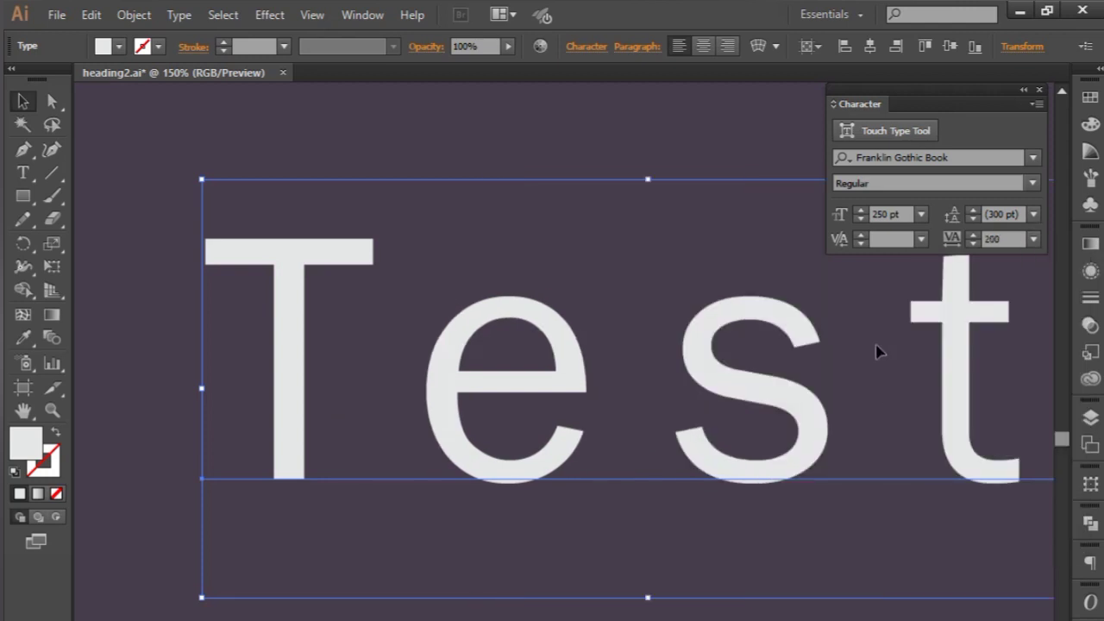
Undo the tracking trials, set the tracking of the Test text to 0 and deselect it
key("ctrl+z")
key("ctrl+z")
key("ctrl+shift+z")
key("ctrl+z")
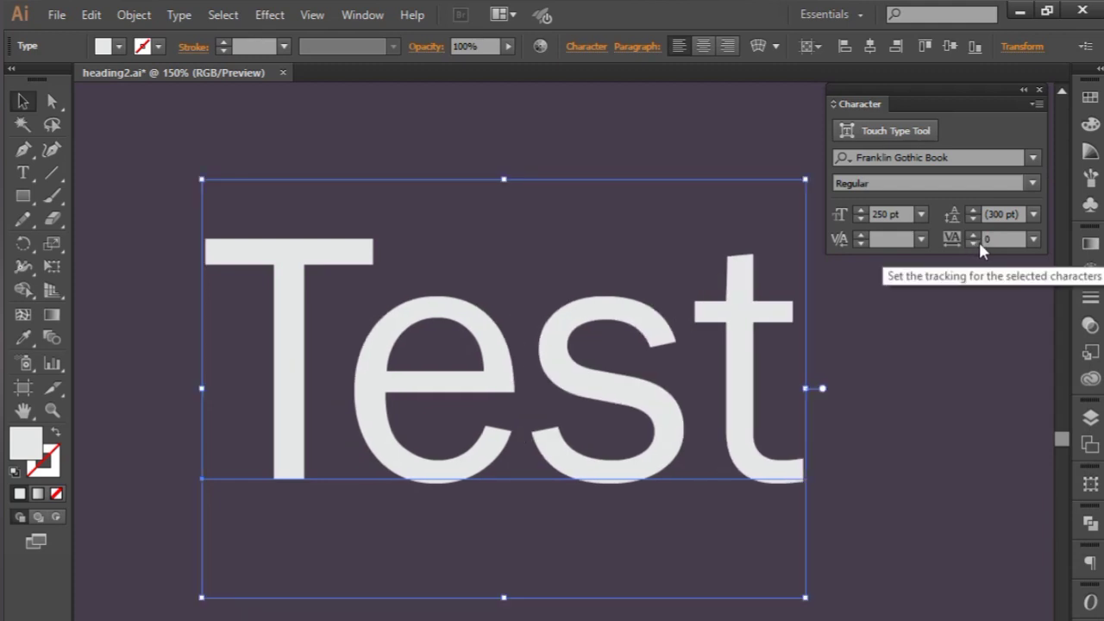
left_click(1034, 239)
left_click(1054, 396)
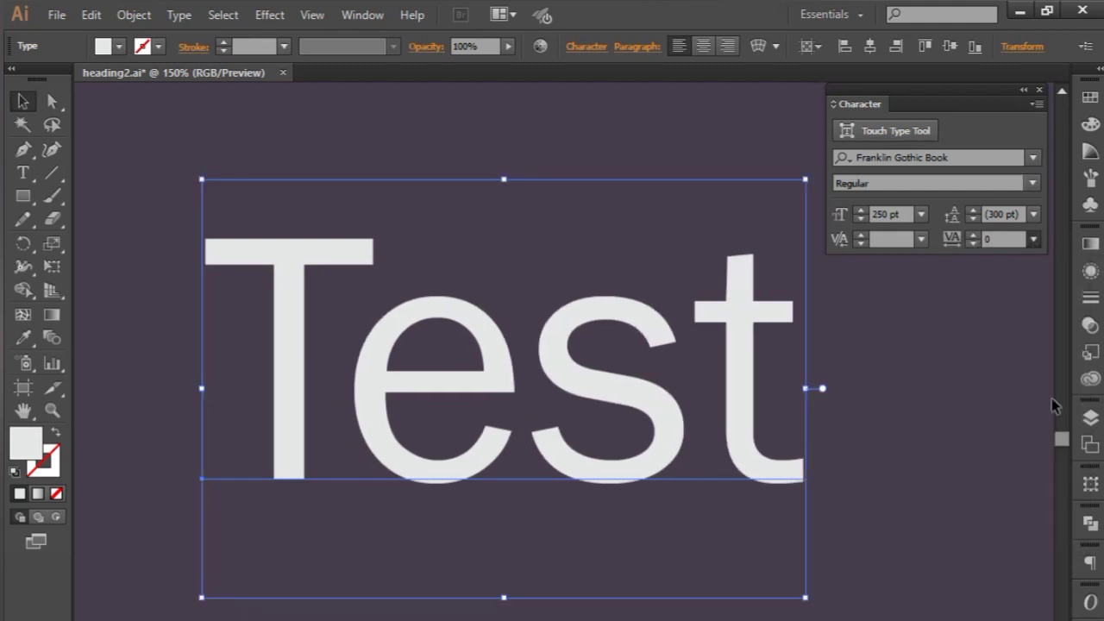
left_click(934, 356)
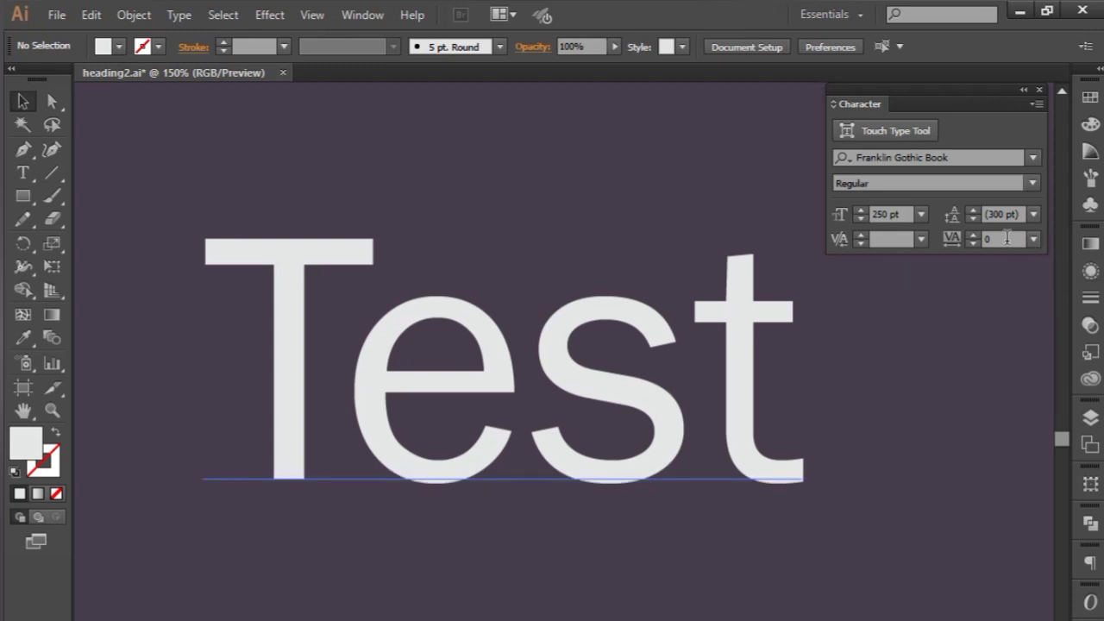
Select the Test text object again and try several tracking values on it, including -50 and -75
left_click(681, 392)
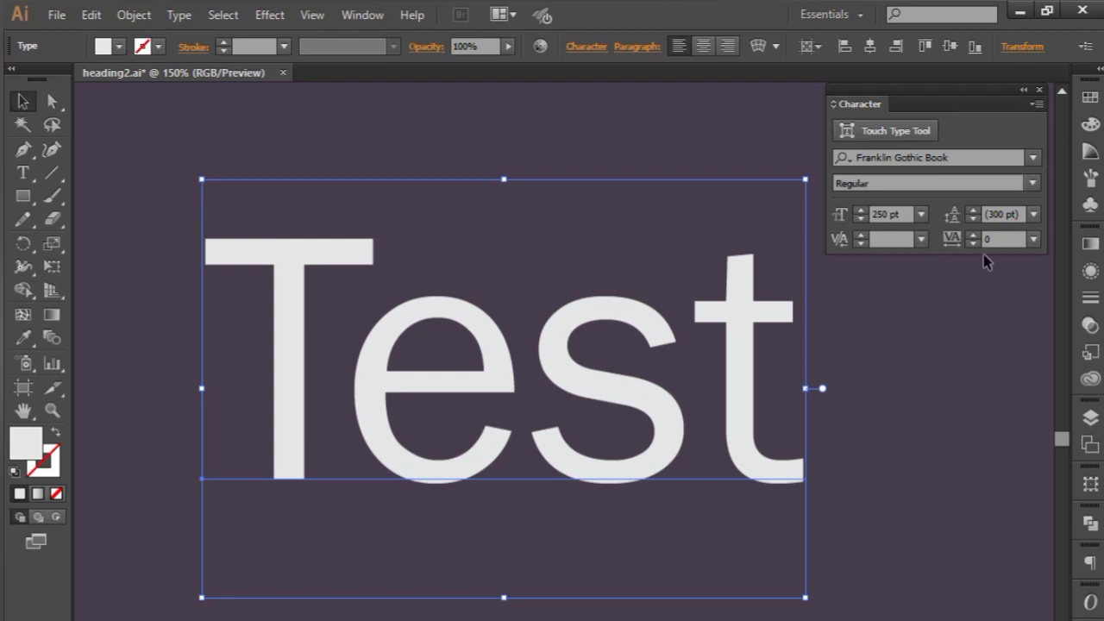
left_click(1032, 240)
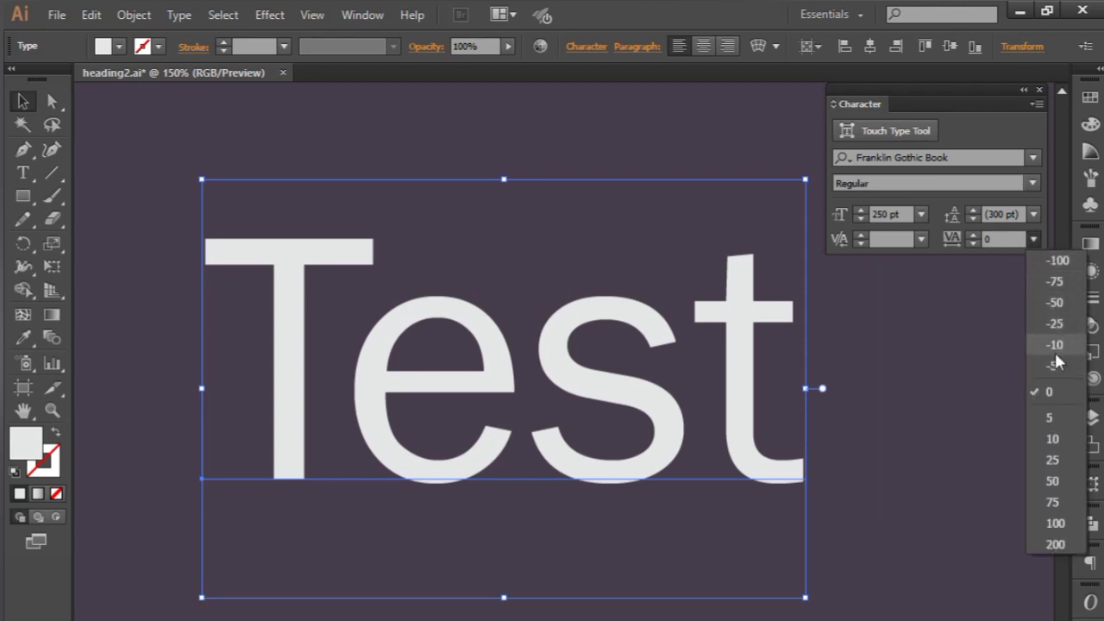
left_click(1042, 432)
left_click(1032, 240)
left_click(1054, 299)
left_click(1034, 241)
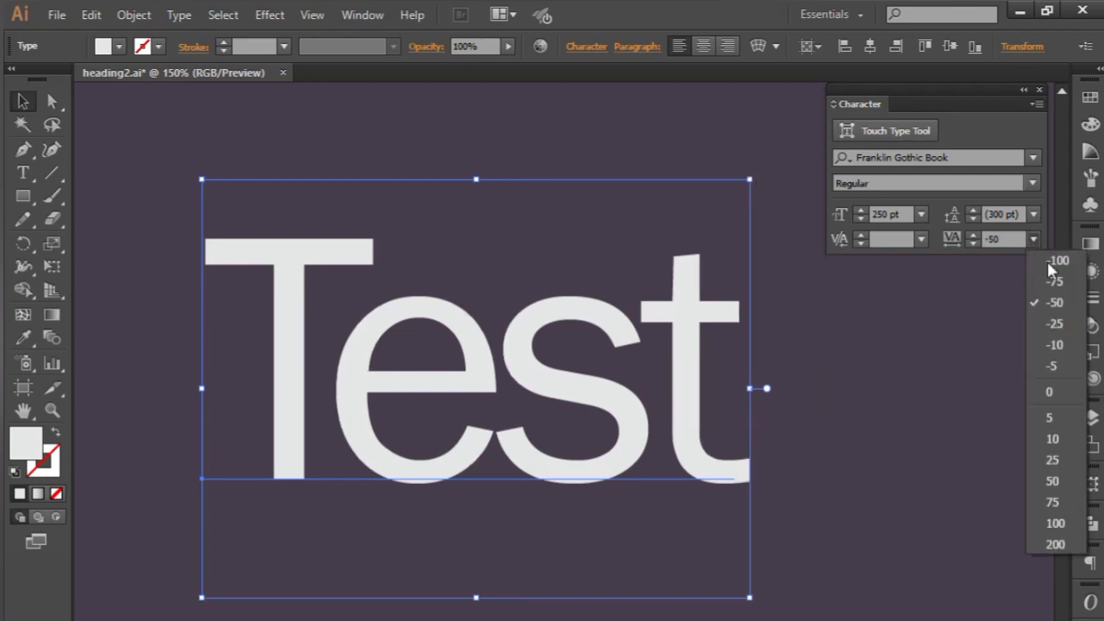
left_click(1054, 281)
Set the tracking of the whole Test text object to 75 and deselect it
left_click(1036, 239)
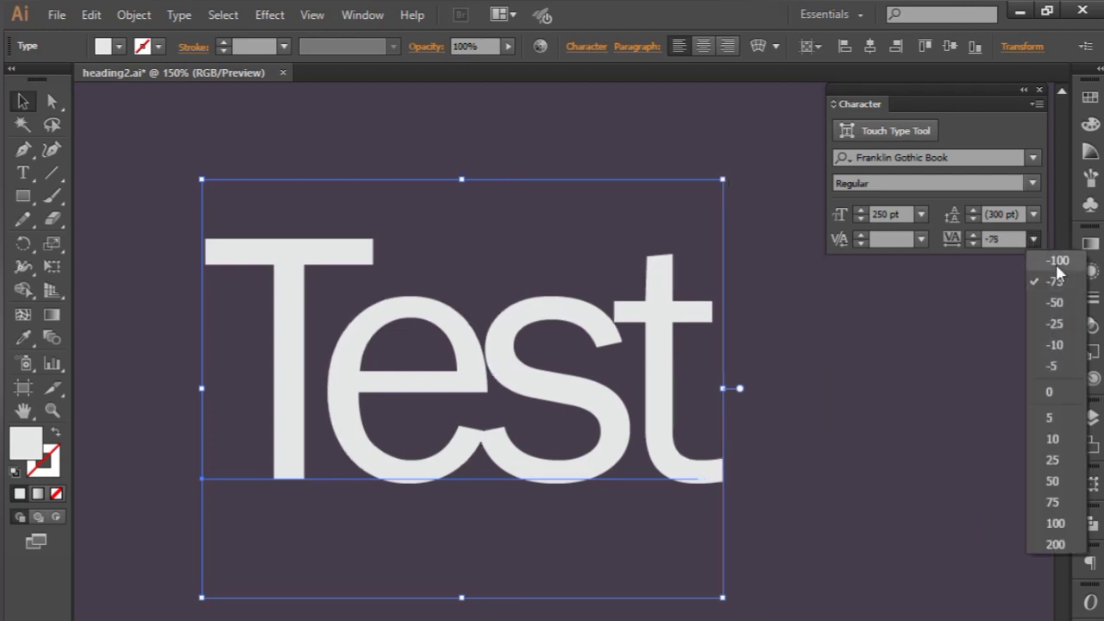
left_click(1051, 503)
left_click(966, 461)
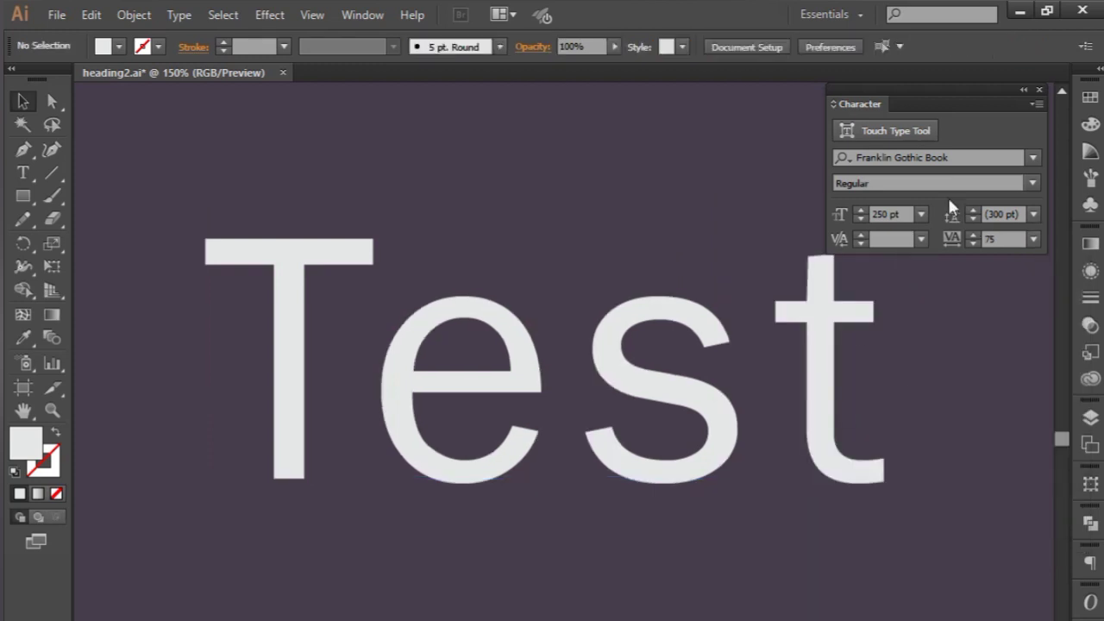